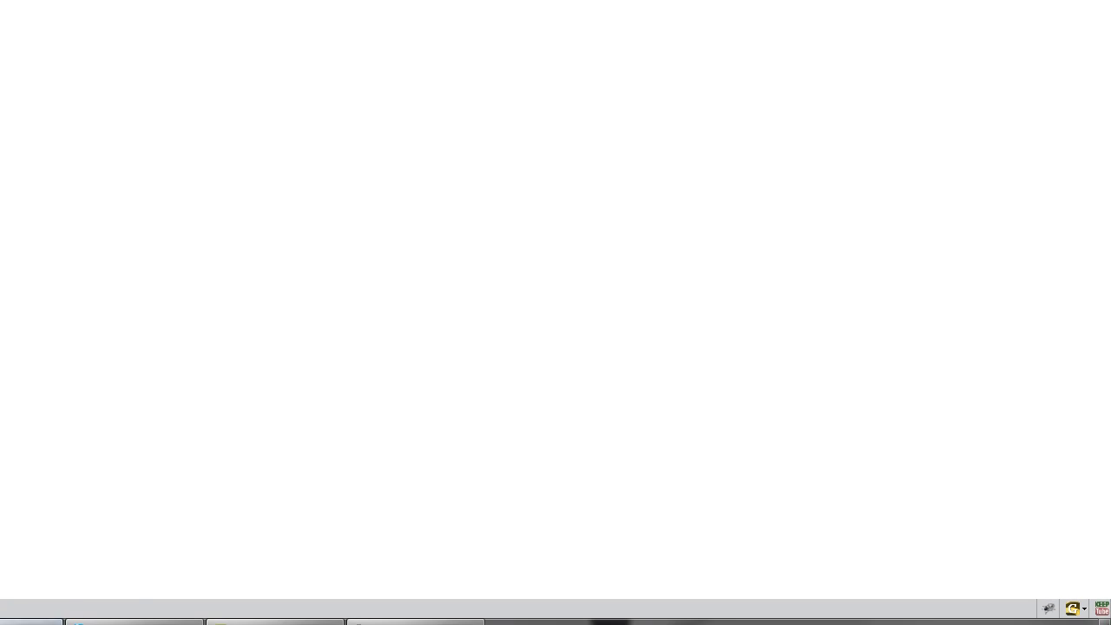
Step: Bring the finished MIRAJ gradient artwork to the front in Photoshop
{"action": "left_click", "coordinate": [26, 622]}
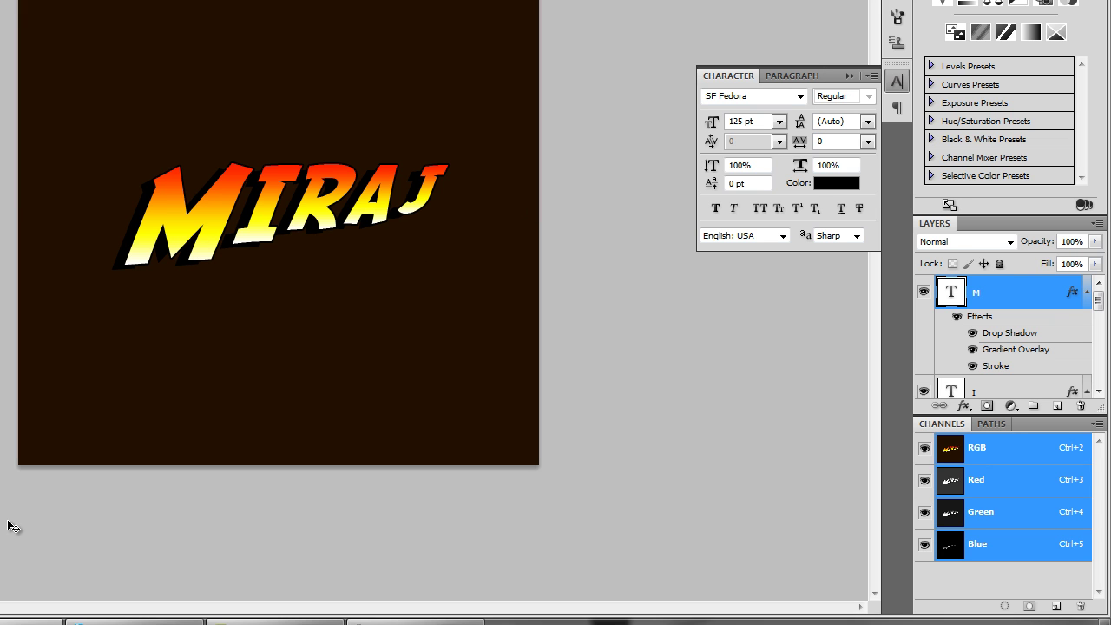
Step: In Firefox, run a Google search for 'indiana jones font'
{"action": "key", "text": "alt+Tab"}
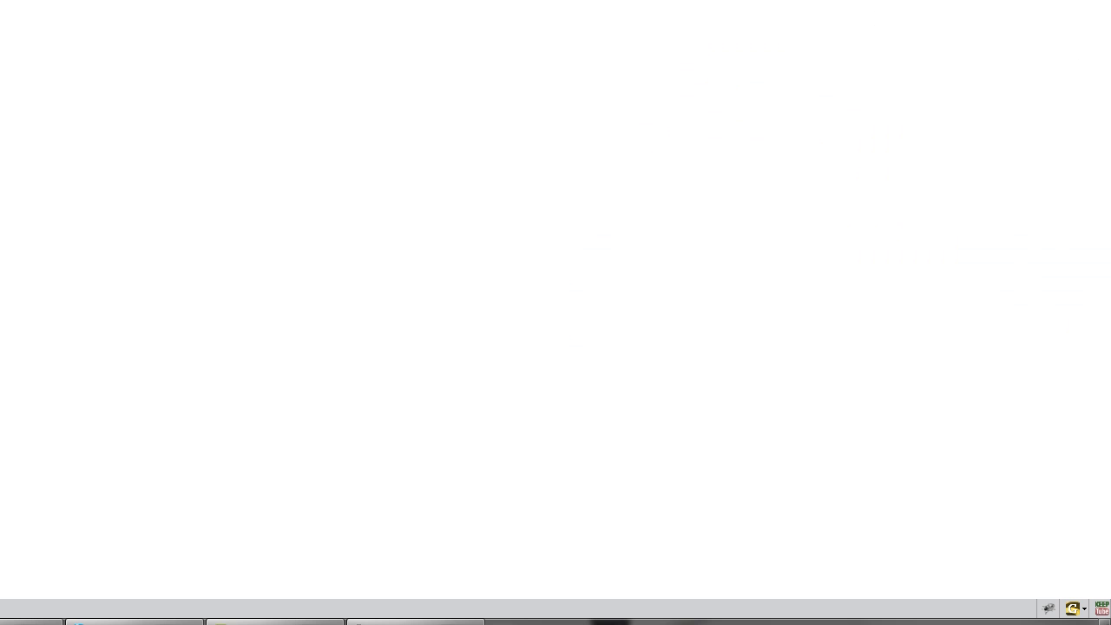
{"action": "type", "text": "google."}
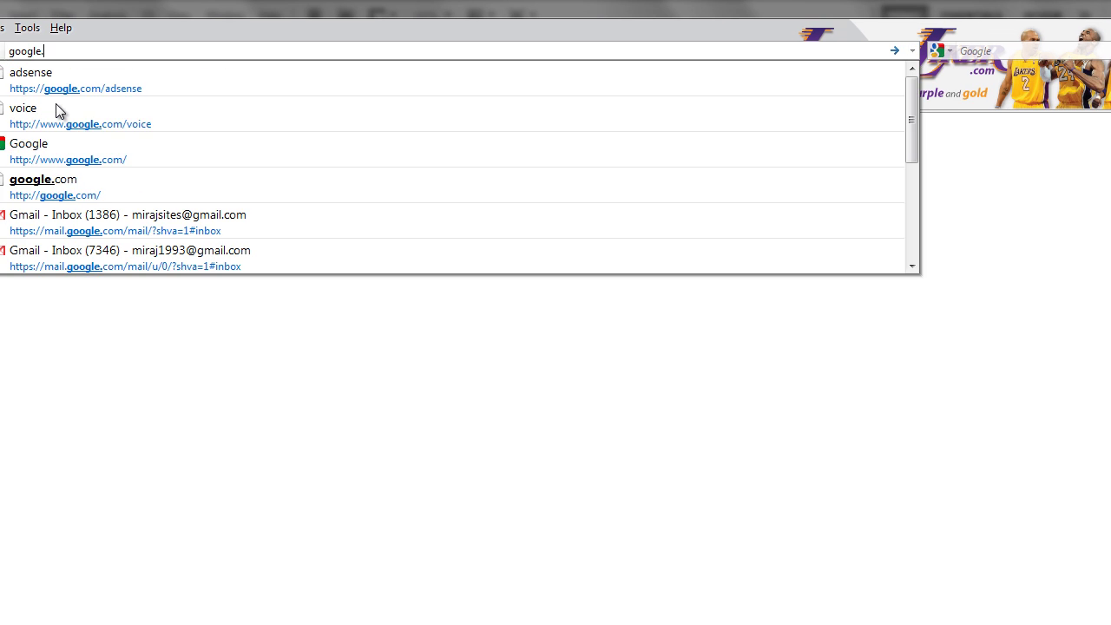
{"action": "key", "text": "Return"}
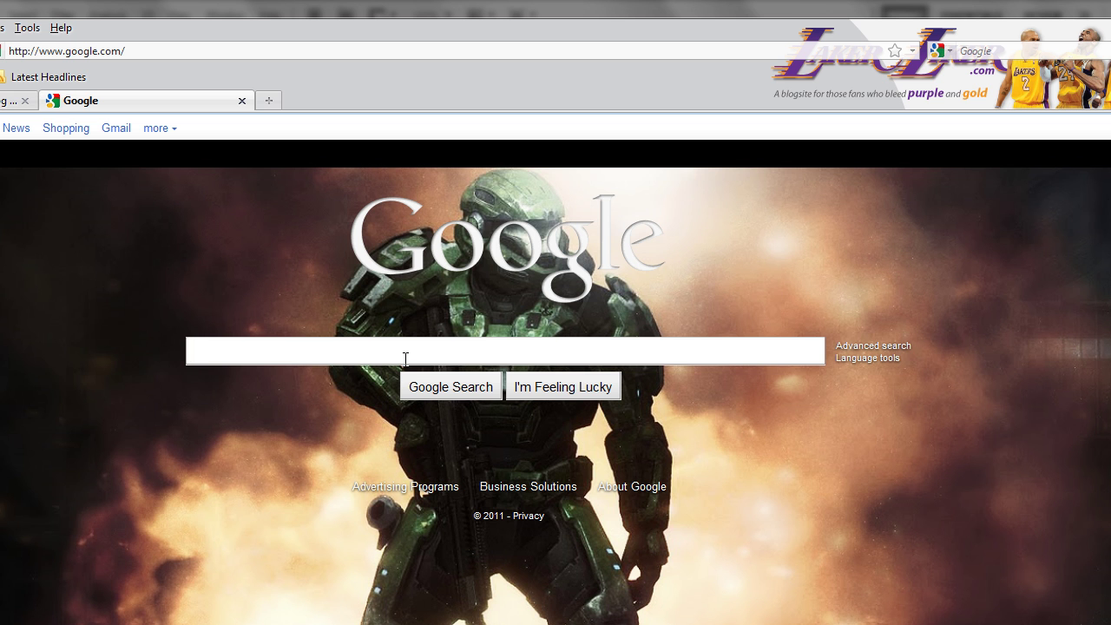
{"action": "left_click", "coordinate": [404, 359]}
{"action": "type", "text": "india"}
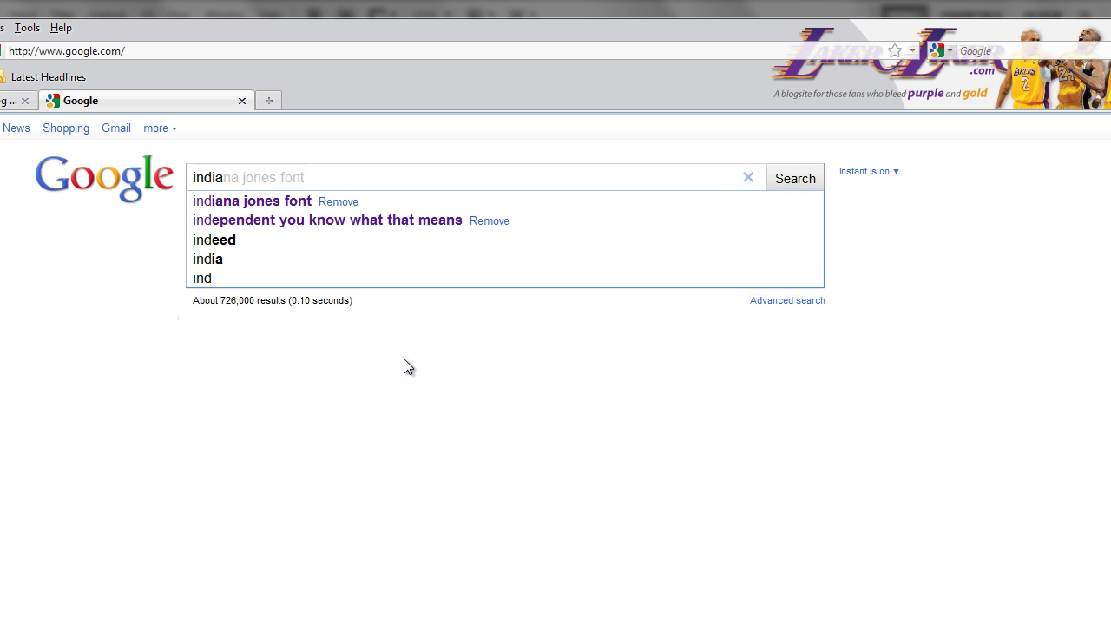
{"action": "type", "text": "na"}
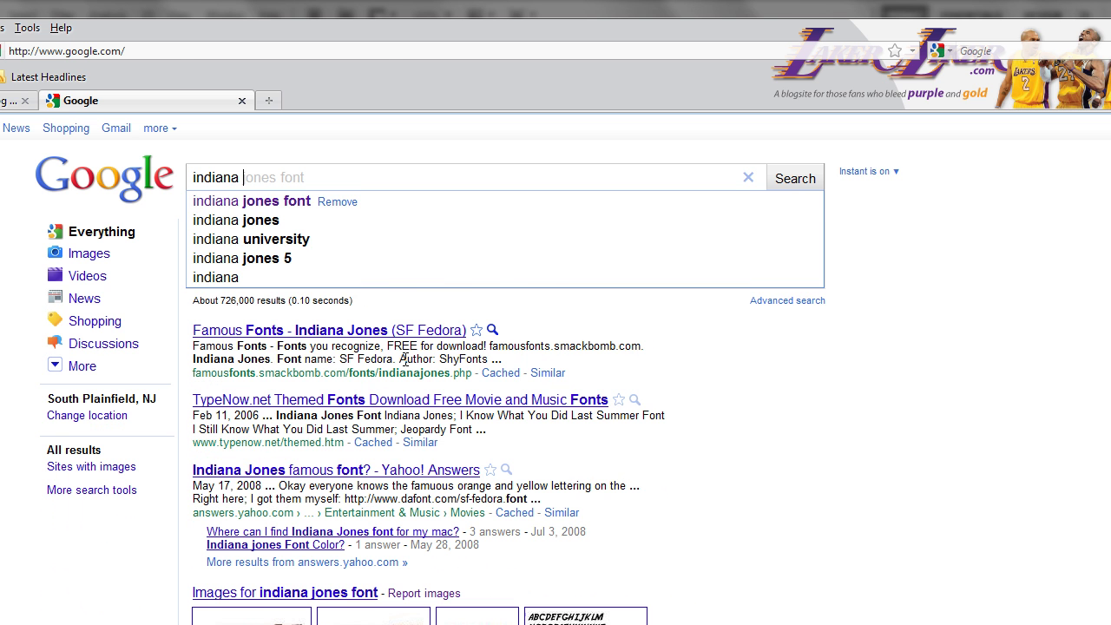
{"action": "key", "text": "Down"}
{"action": "key", "text": "Return"}
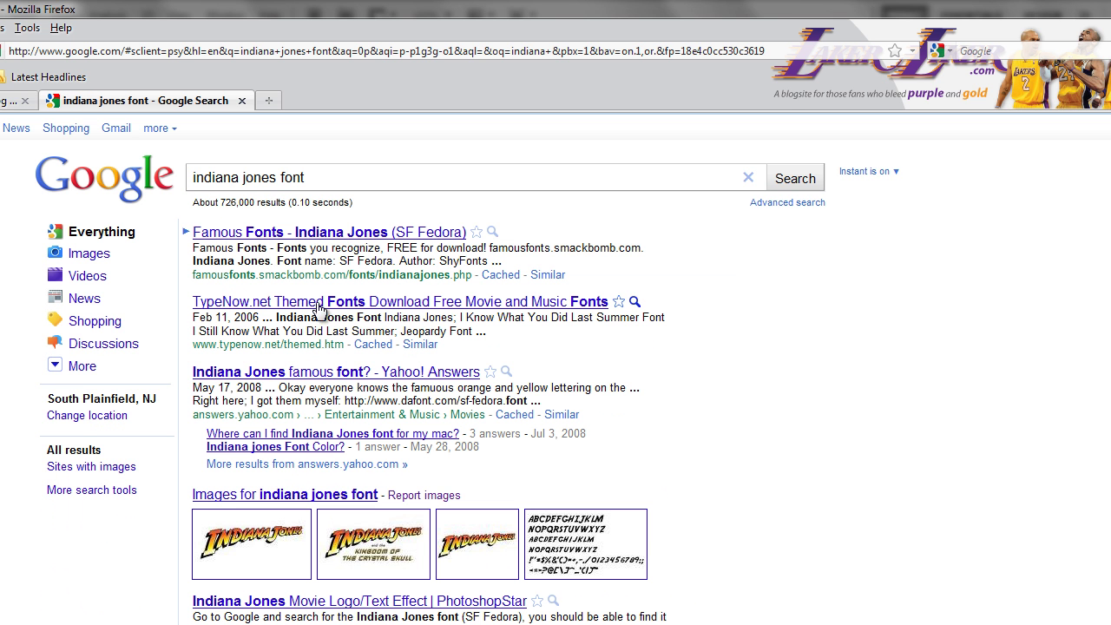
Step: Open the Famous Fonts result, highlight the font name SF Fedora, then close the tab
{"action": "left_click", "coordinate": [338, 234]}
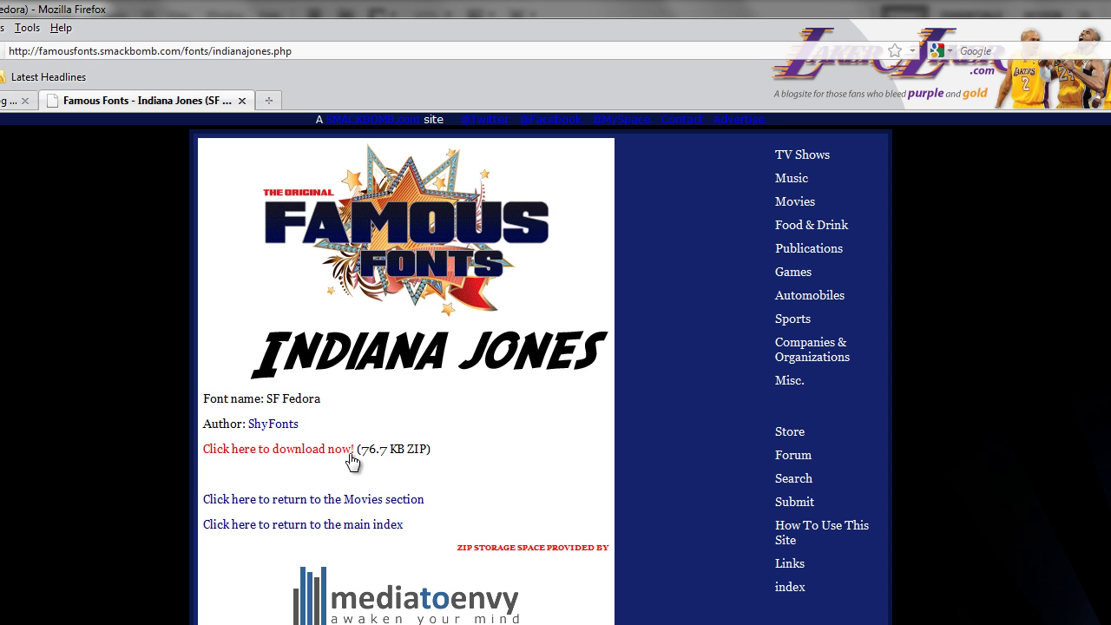
{"action": "left_click_drag", "start_coordinate": [322, 399], "coordinate": [266, 398]}
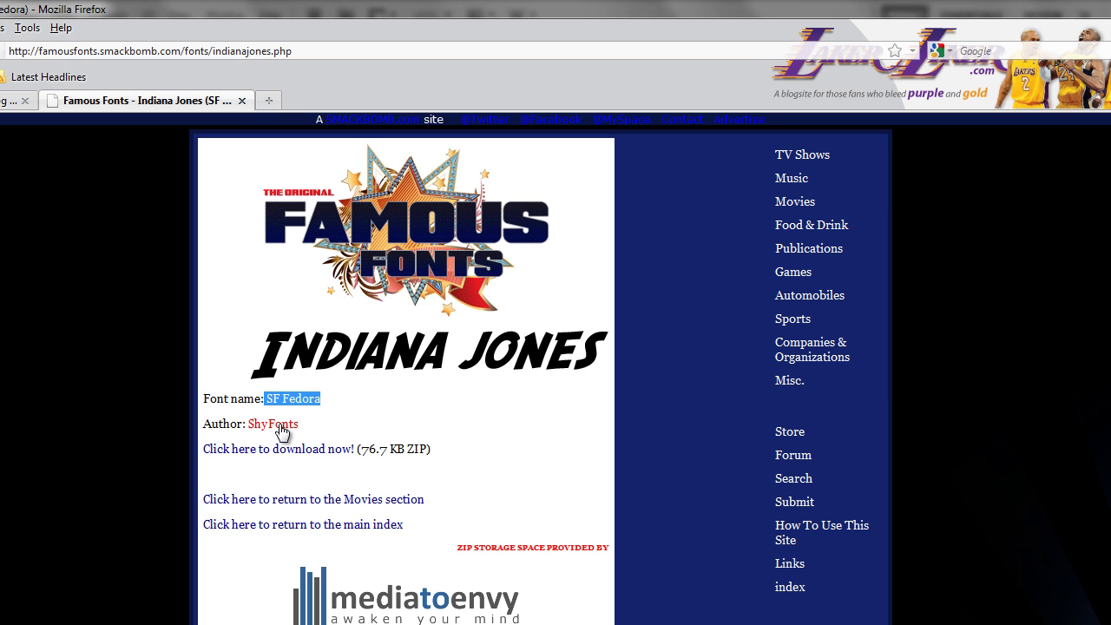
{"action": "left_click", "coordinate": [242, 101]}
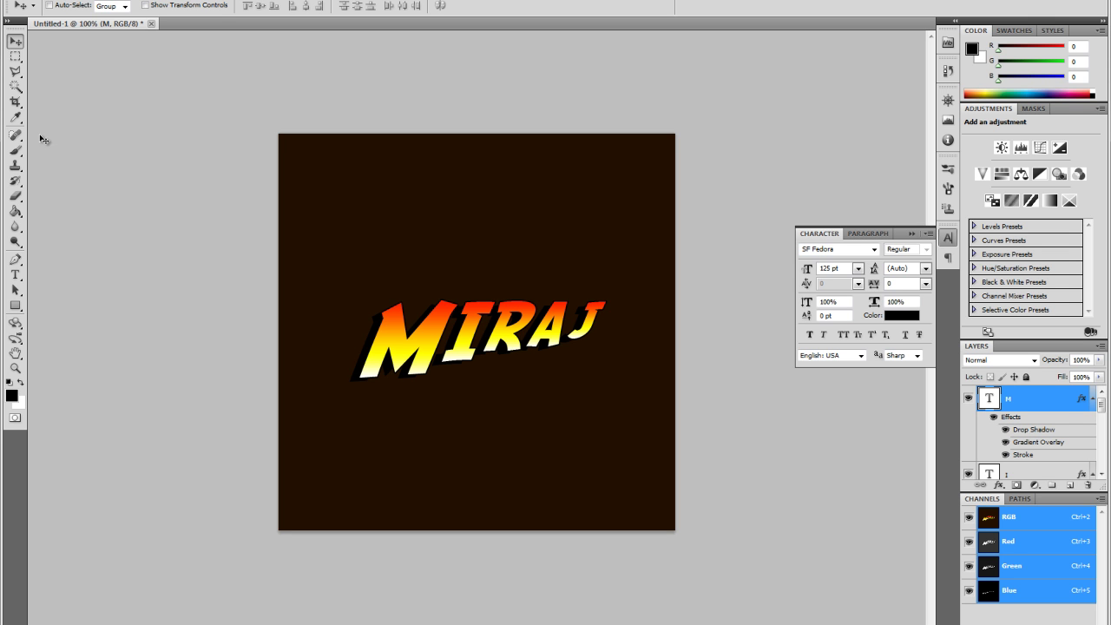
Step: Create a new white 600 × 600 px document at 72 pixels/inch via File > New
{"action": "left_click", "coordinate": [35, 0]}
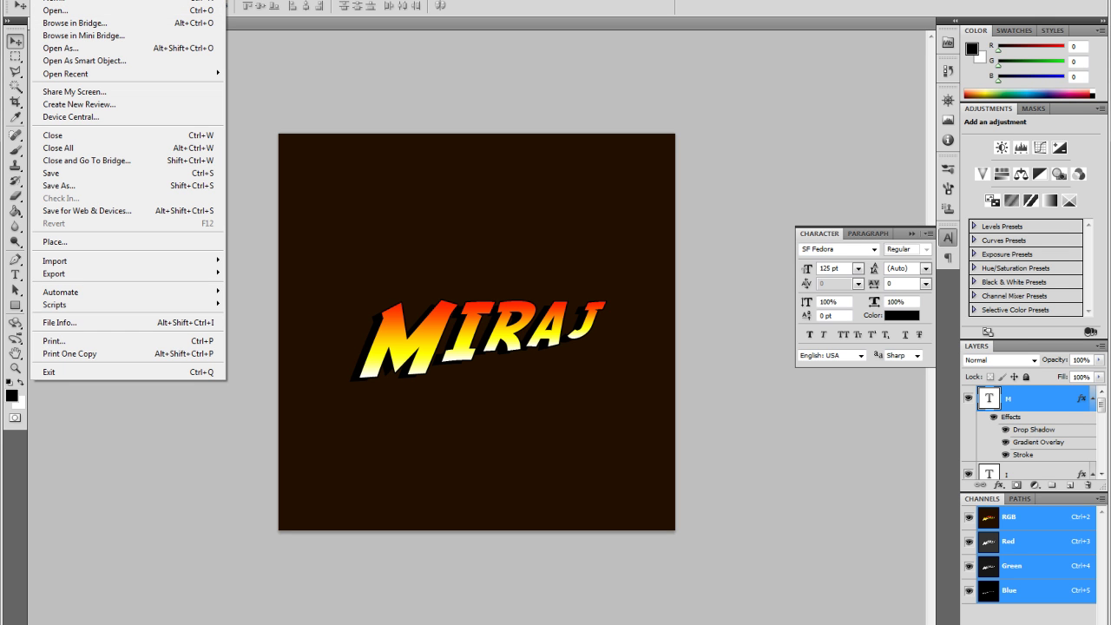
{"action": "left_click", "coordinate": [52, 0]}
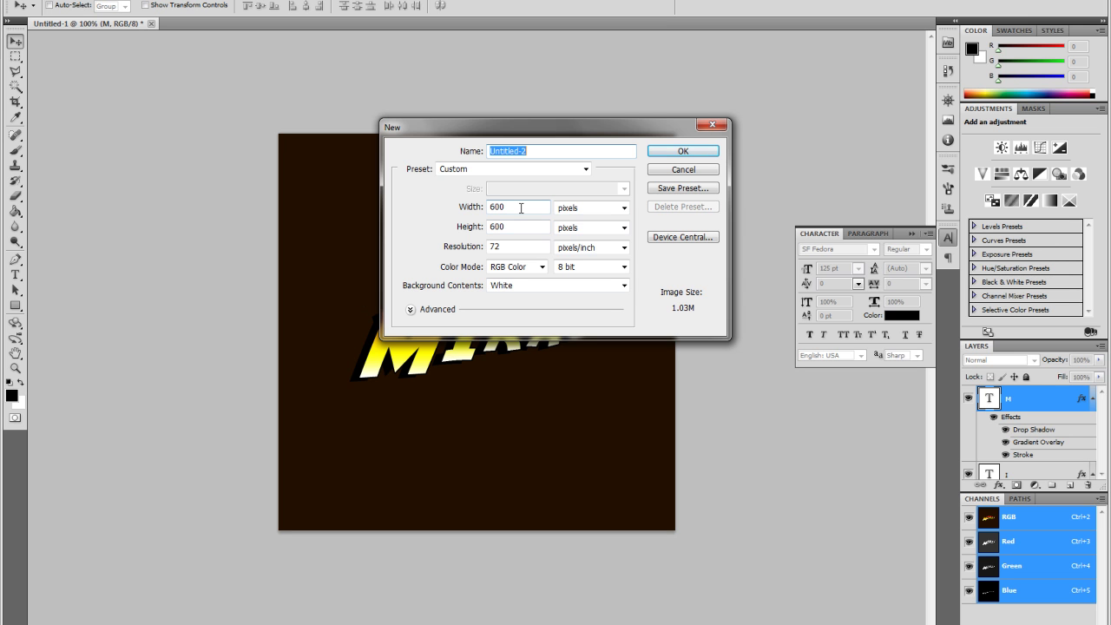
{"action": "left_click", "coordinate": [665, 149]}
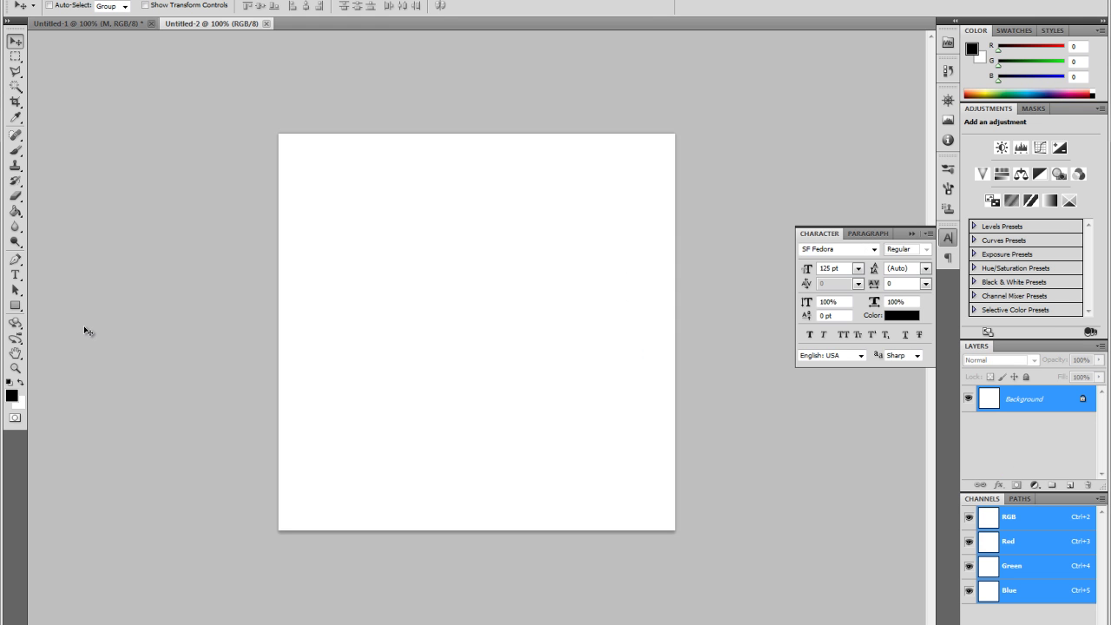
Step: Set the foreground colour to a very dark brown (R28 G13 B0)
{"action": "left_click", "coordinate": [11, 396]}
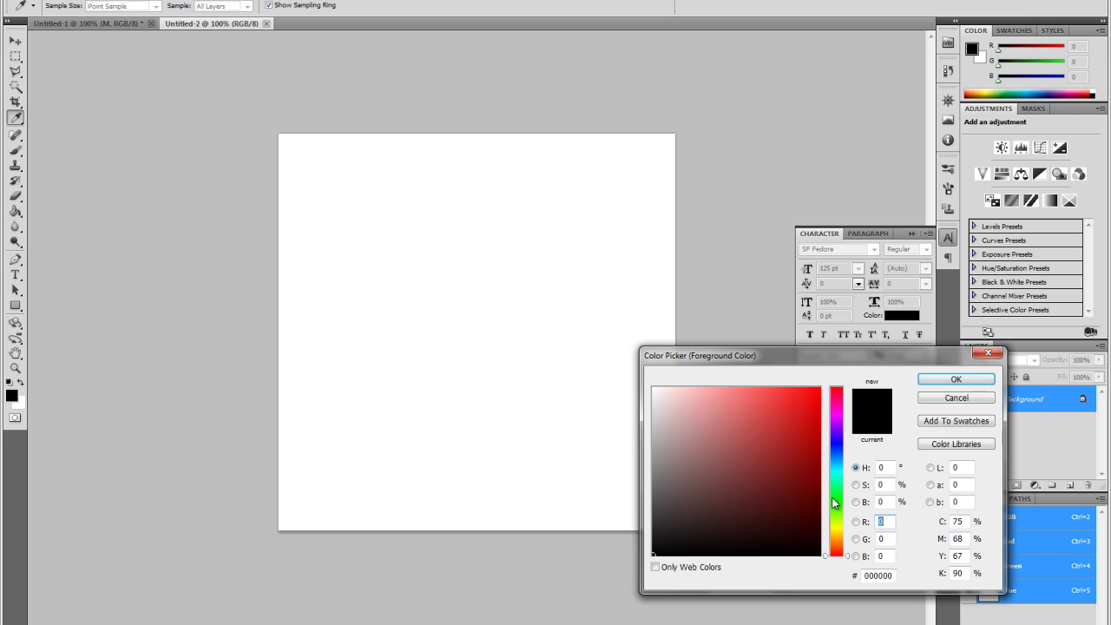
{"action": "left_click", "coordinate": [838, 540]}
{"action": "mouse_move", "coordinate": [837, 540]}
{"action": "left_mouse_down"}
{"action": "mouse_move", "coordinate": [833, 525]}
{"action": "mouse_move", "coordinate": [821, 538]}
{"action": "left_mouse_up"}
{"action": "left_click", "coordinate": [956, 379]}
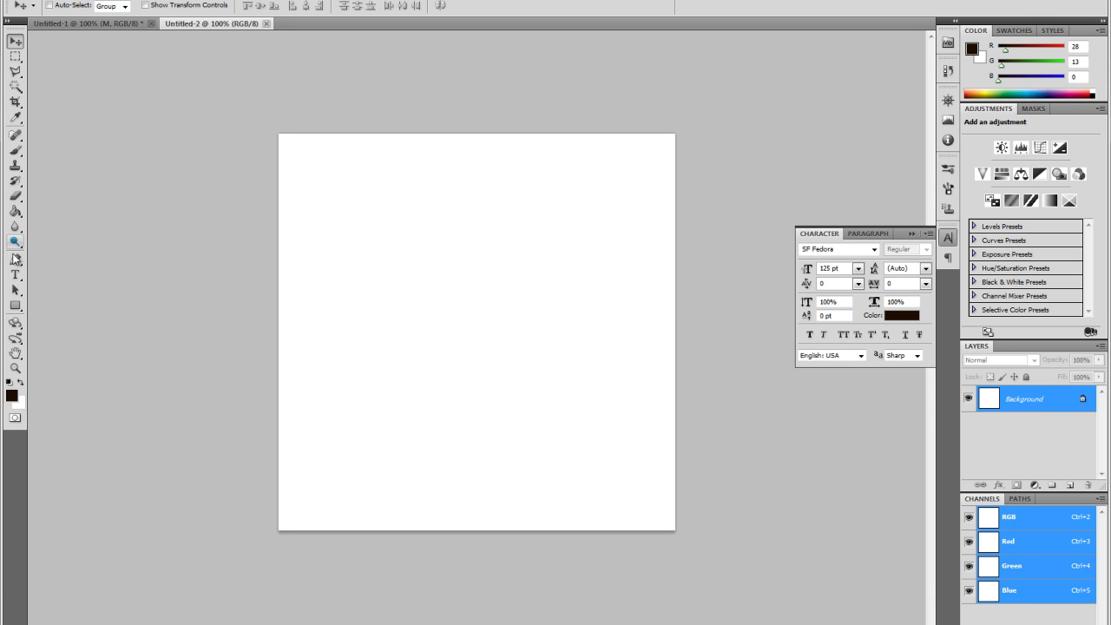
Step: Paint-bucket the canvas dark brown, then reset colours to default black and white
{"action": "left_click", "coordinate": [15, 197]}
{"action": "left_click", "coordinate": [14, 212]}
{"action": "left_click", "coordinate": [506, 211]}
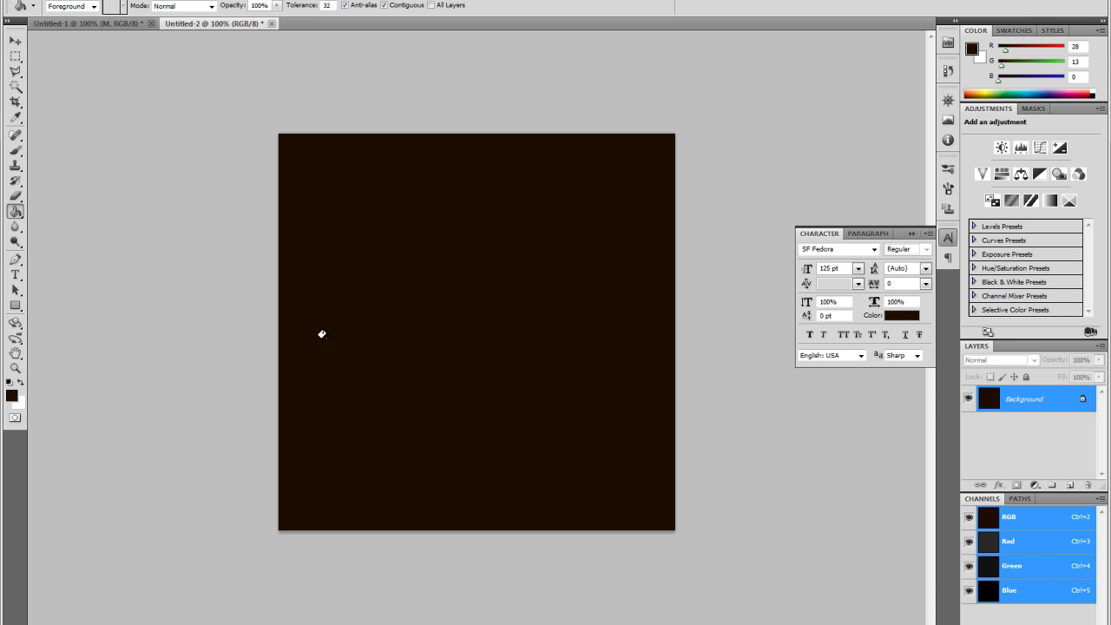
{"action": "left_click", "coordinate": [8, 382]}
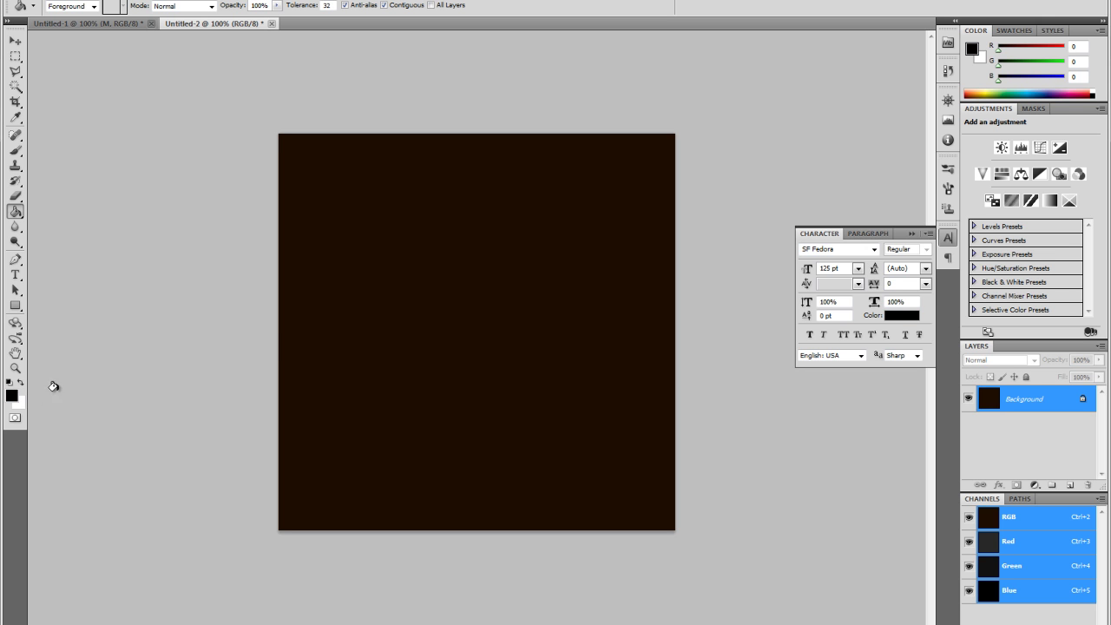
{"action": "left_click", "coordinate": [15, 275]}
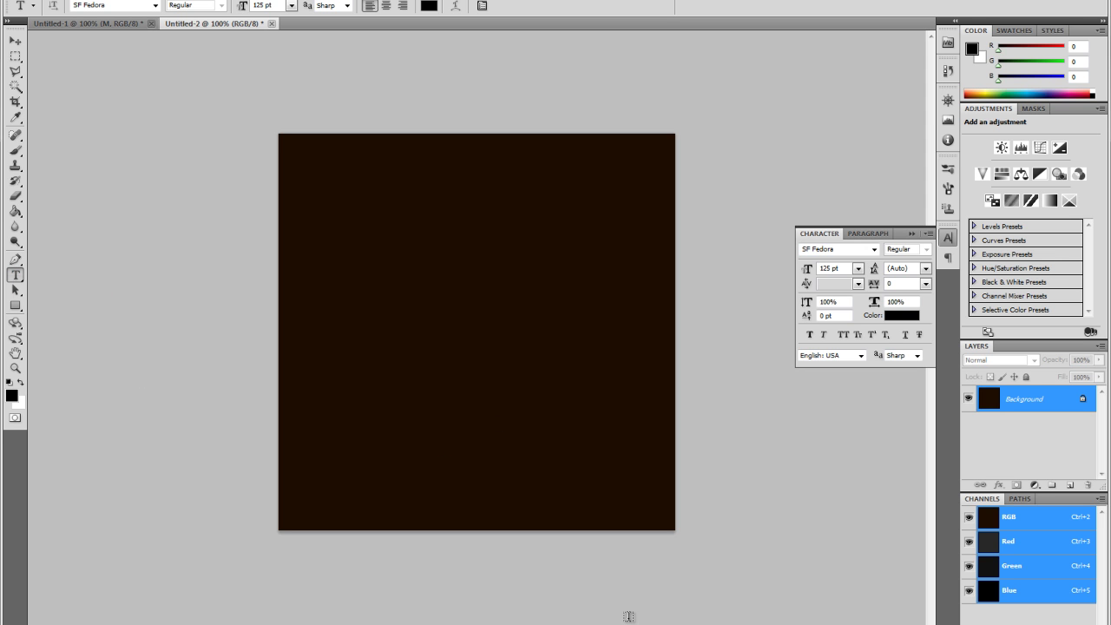
Step: Type a 125 pt SF Fedora J on the brown canvas and move it right and down
{"action": "left_click", "coordinate": [106, 24]}
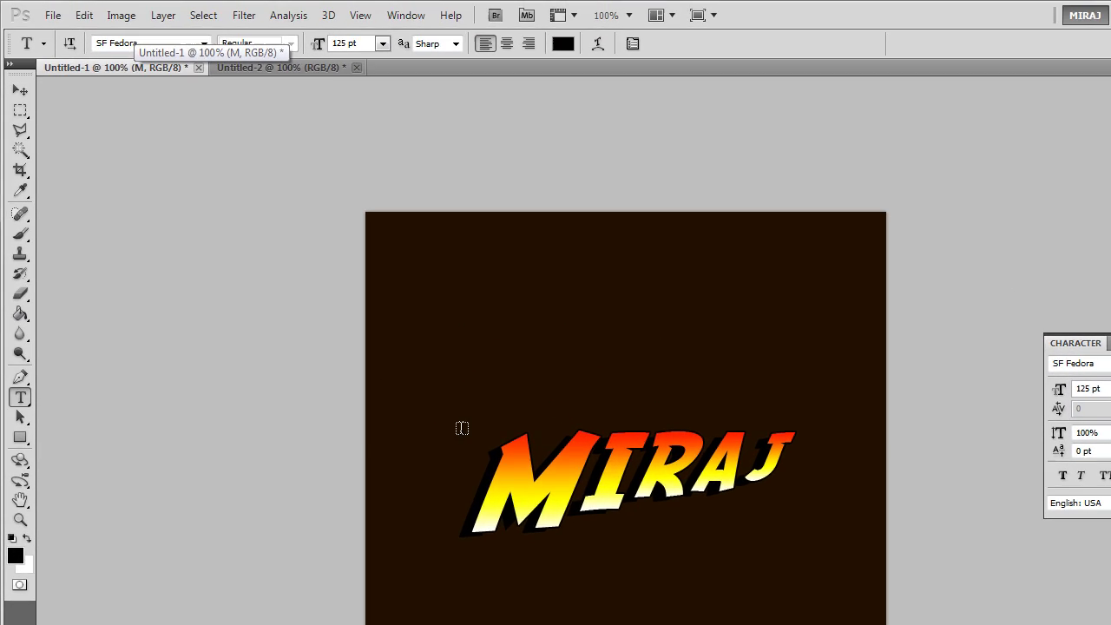
{"action": "left_click", "coordinate": [296, 72]}
{"action": "left_click", "coordinate": [653, 493]}
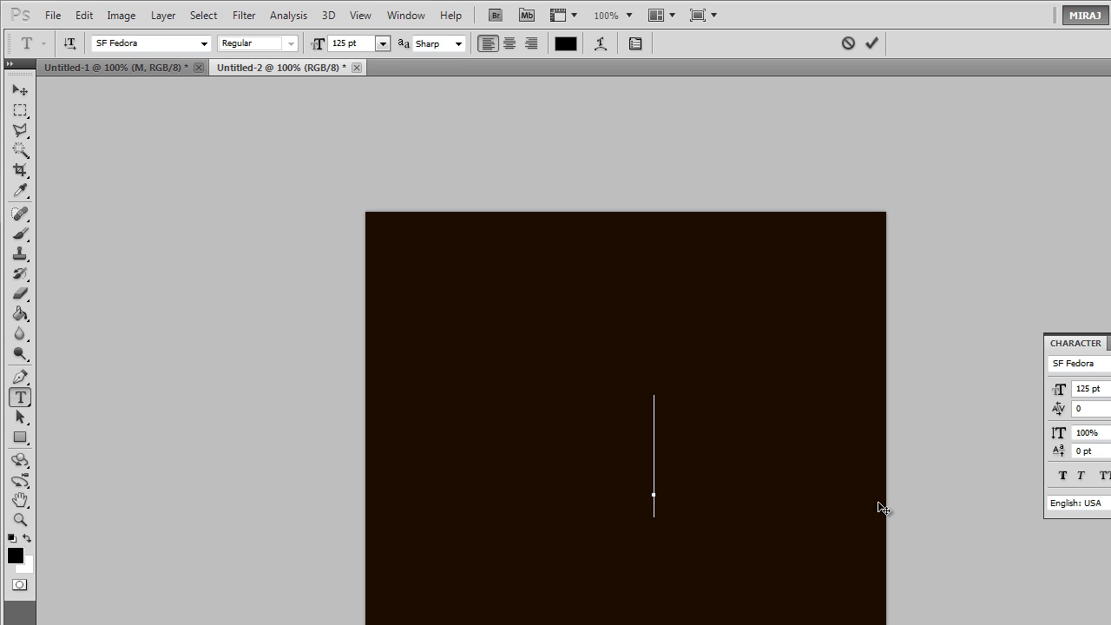
{"action": "type", "text": "J"}
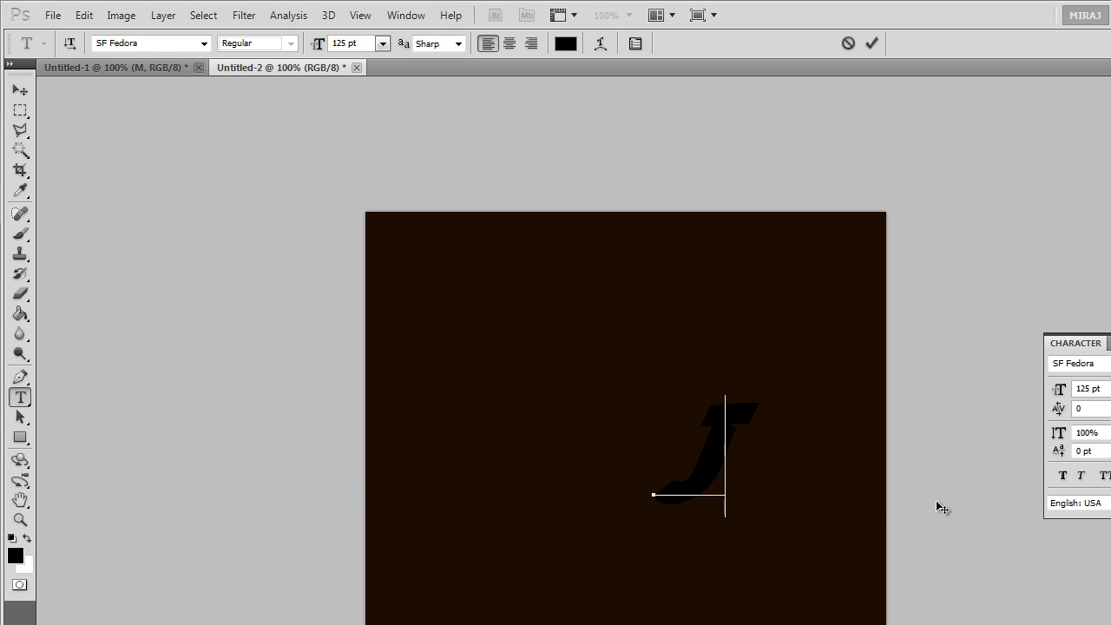
{"action": "left_click", "coordinate": [19, 91]}
{"action": "left_click_drag", "start_coordinate": [636, 467], "coordinate": [841, 531]}
Step: Add the letter A as its own text layer and place it beside the J
{"action": "left_click", "coordinate": [19, 396]}
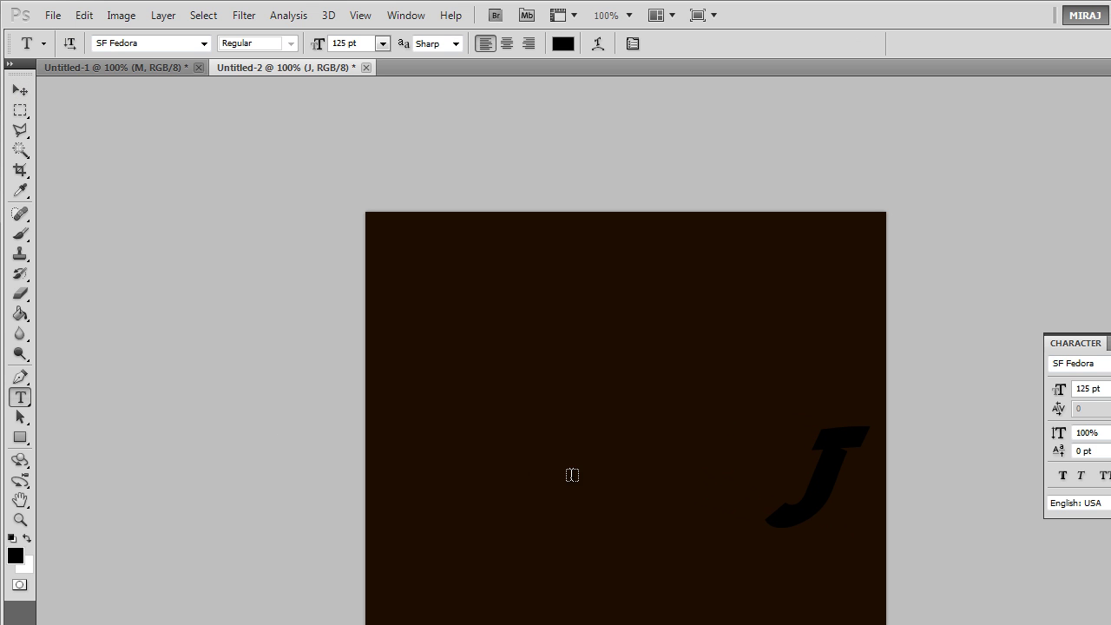
{"action": "left_click", "coordinate": [572, 473]}
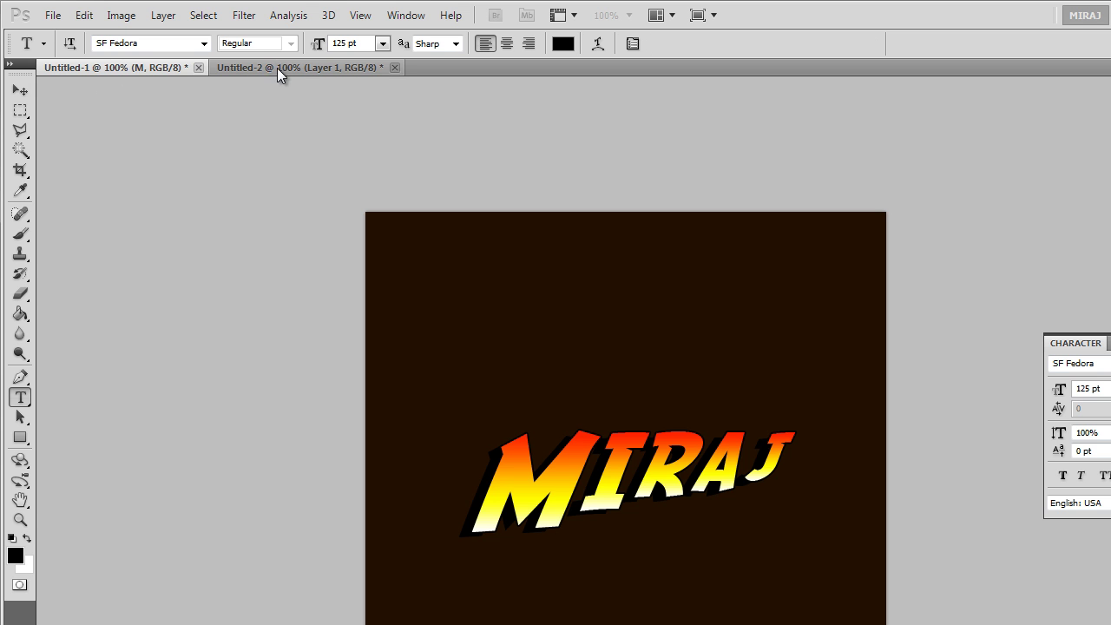
{"action": "left_click", "coordinate": [277, 68]}
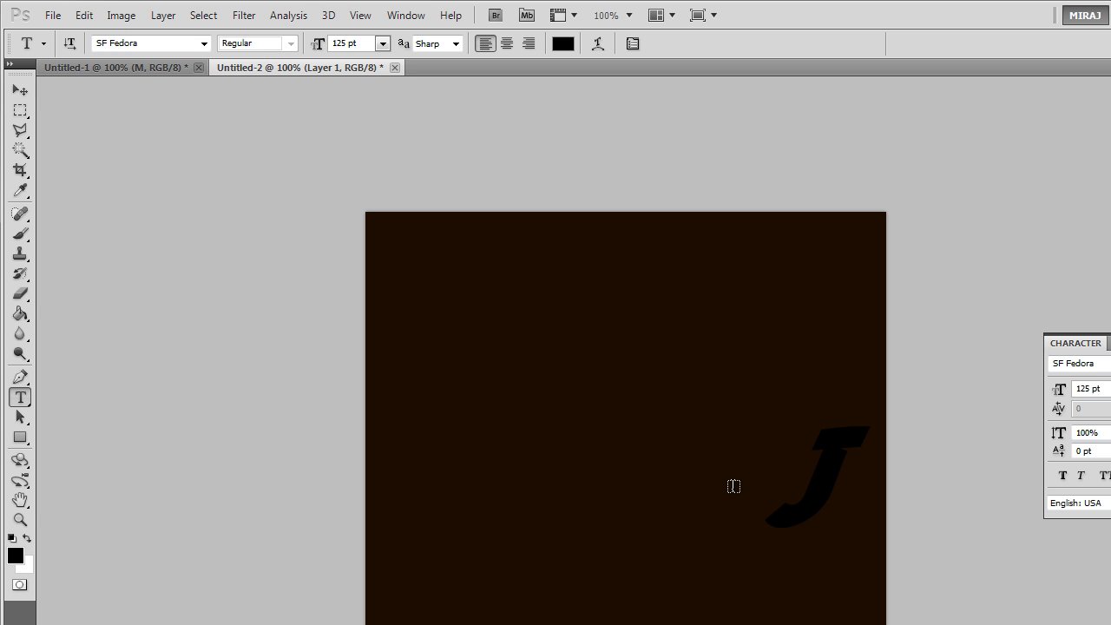
{"action": "left_click", "coordinate": [571, 476]}
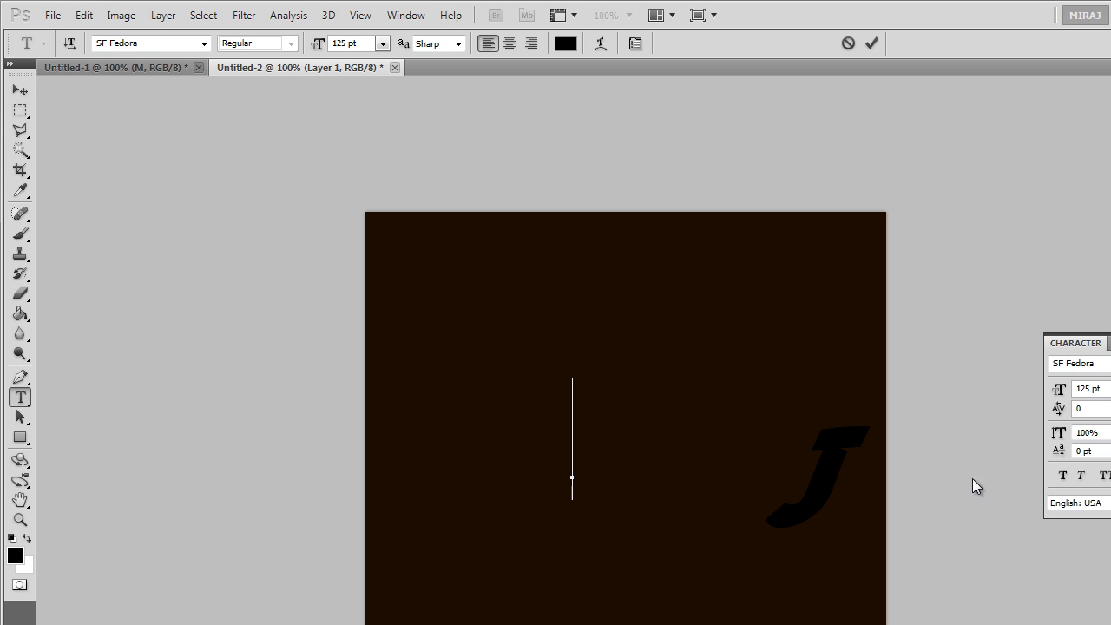
{"action": "type", "text": "A"}
{"action": "left_click", "coordinate": [20, 90]}
{"action": "left_click_drag", "start_coordinate": [517, 479], "coordinate": [618, 469]}
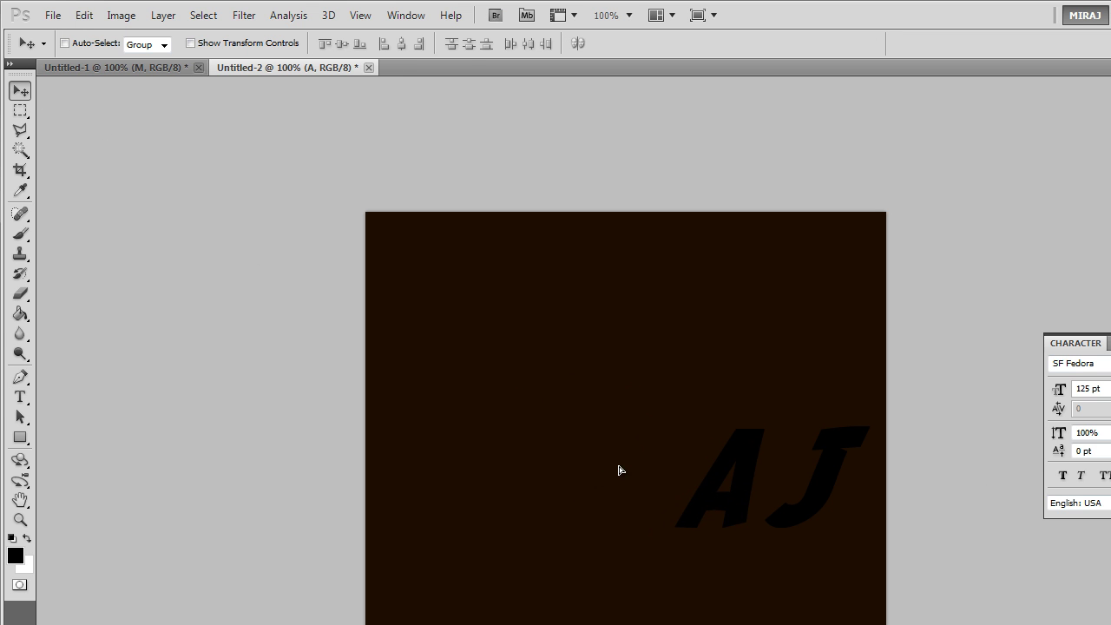
Step: Add the letter R as a separate text layer and place it beside the A
{"action": "left_click", "coordinate": [20, 396]}
{"action": "left_click", "coordinate": [478, 426]}
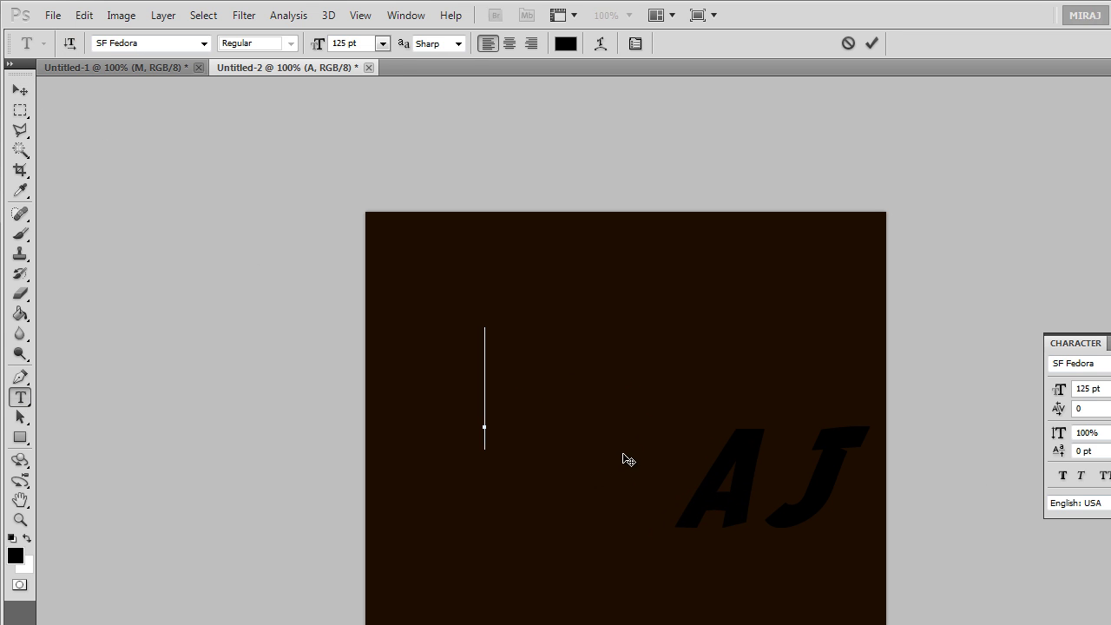
{"action": "type", "text": "R"}
{"action": "left_click", "coordinate": [20, 90]}
{"action": "left_click_drag", "start_coordinate": [543, 372], "coordinate": [614, 438]}
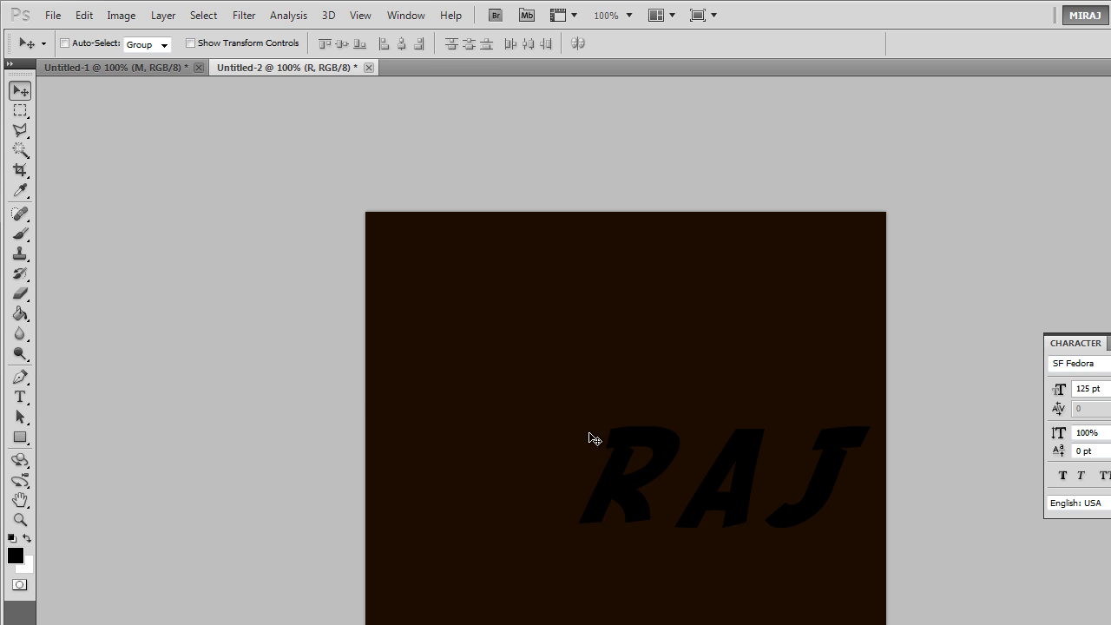
Step: Add the letter I as a separate layer and lower it level with RAJ
{"action": "left_click", "coordinate": [20, 396]}
{"action": "left_click", "coordinate": [524, 482]}
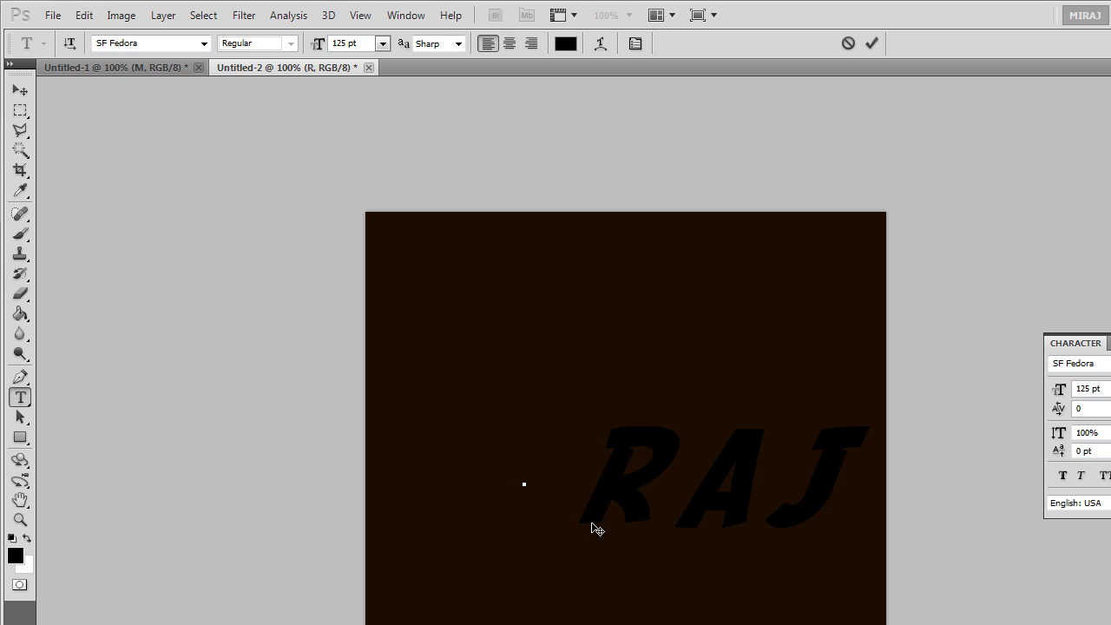
{"action": "type", "text": "U"}
{"action": "key", "text": "BackSpace"}
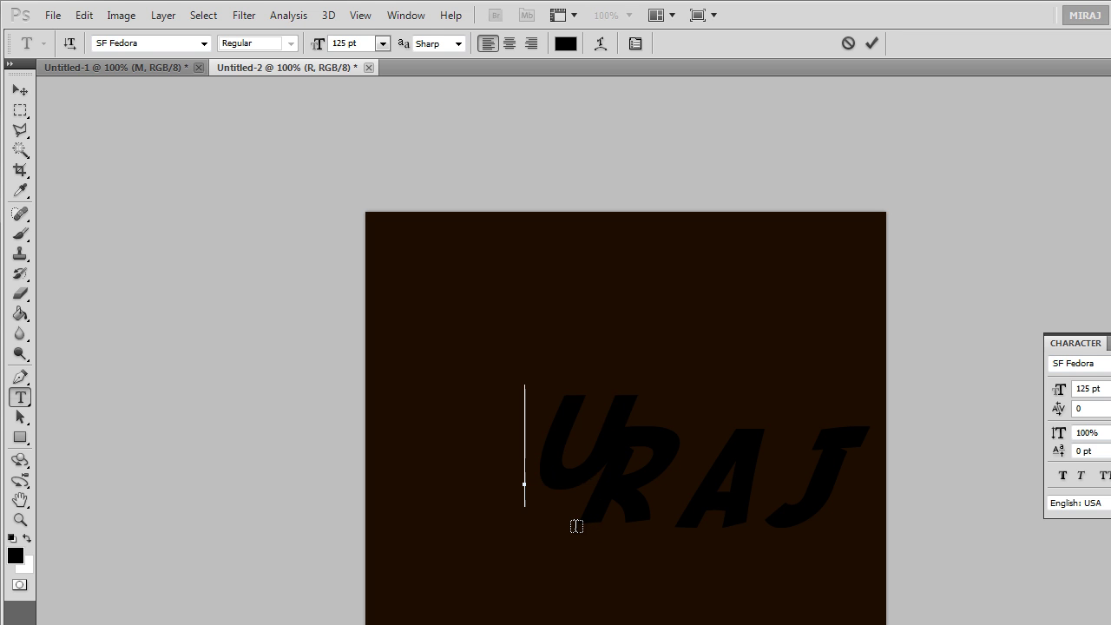
{"action": "type", "text": "I"}
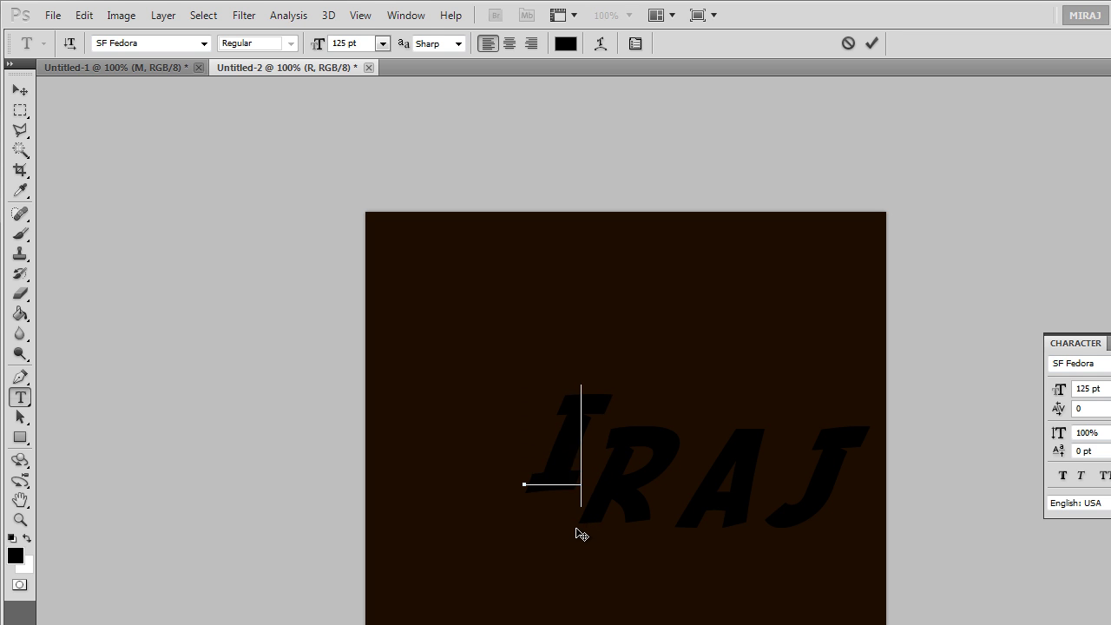
{"action": "left_click", "coordinate": [20, 90]}
{"action": "left_click_drag", "start_coordinate": [606, 518], "coordinate": [597, 536]}
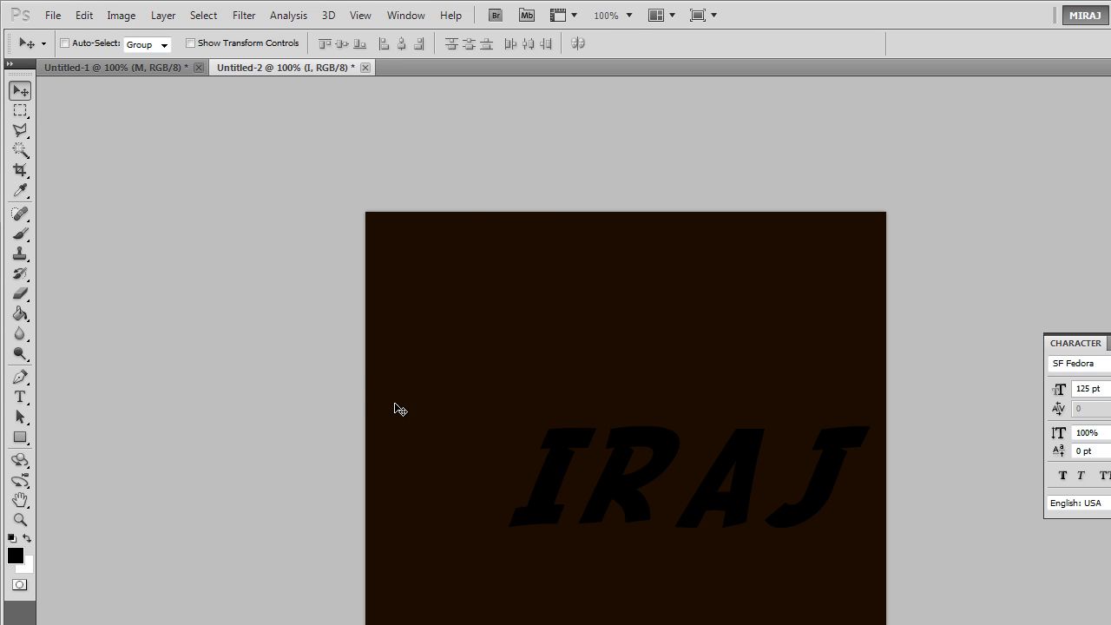
Step: Add the letter M as a separate layer and move it in line with IRAJ
{"action": "left_click", "coordinate": [20, 396]}
{"action": "left_click", "coordinate": [442, 381]}
{"action": "type", "text": "M"}
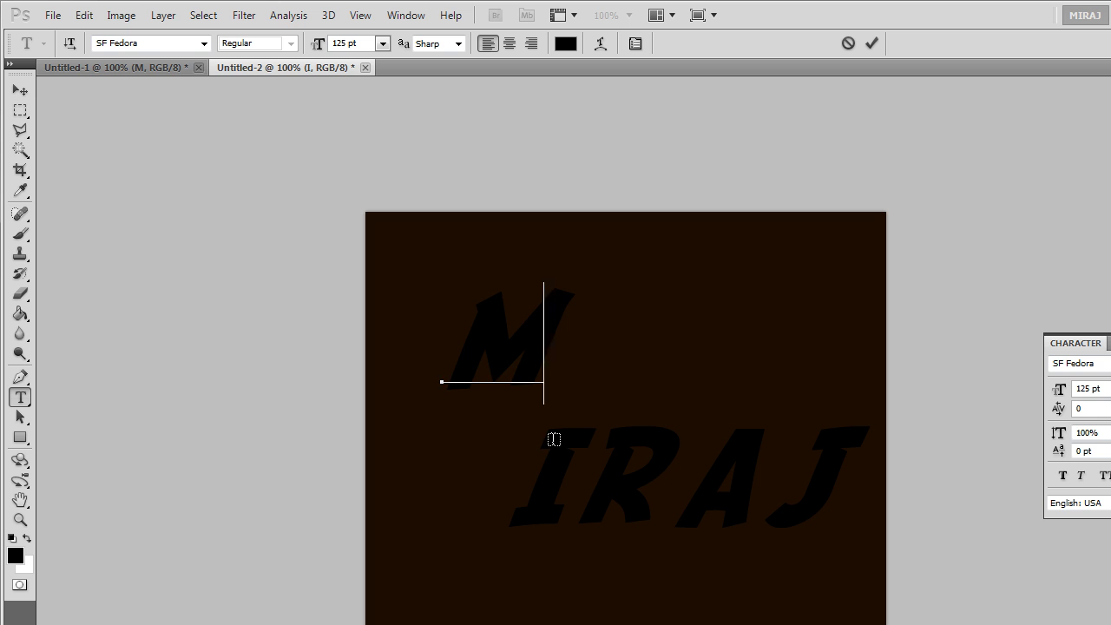
{"action": "left_click", "coordinate": [20, 90]}
{"action": "left_click_drag", "start_coordinate": [418, 408], "coordinate": [390, 489]}
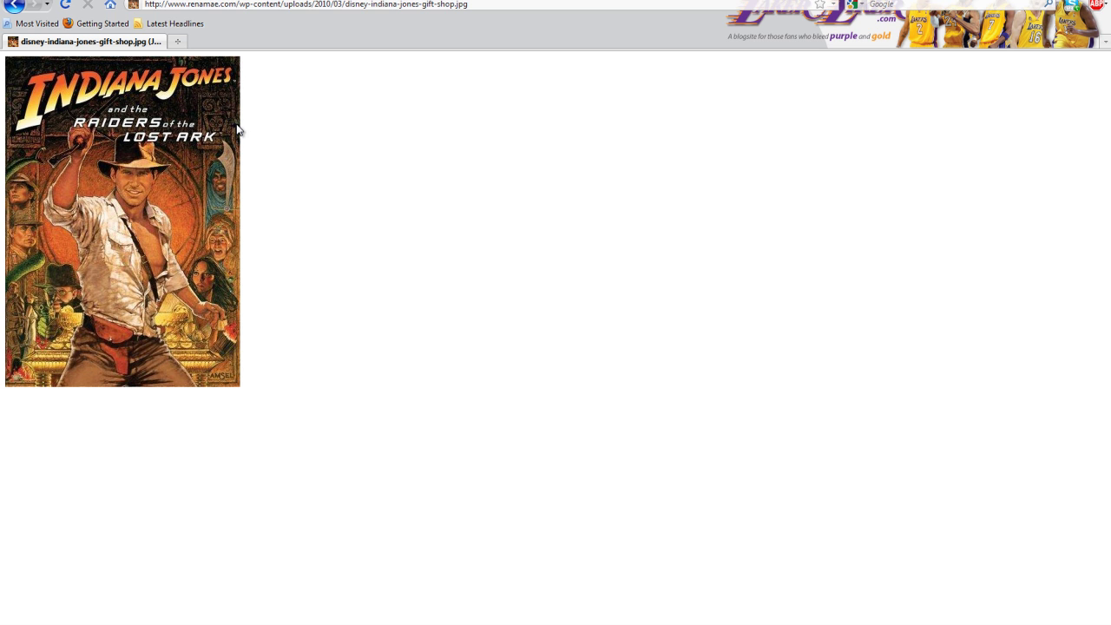
Step: Return from the Indiana Jones poster to the MIRAJ document in Photoshop
{"action": "key", "text": "alt+Tab"}
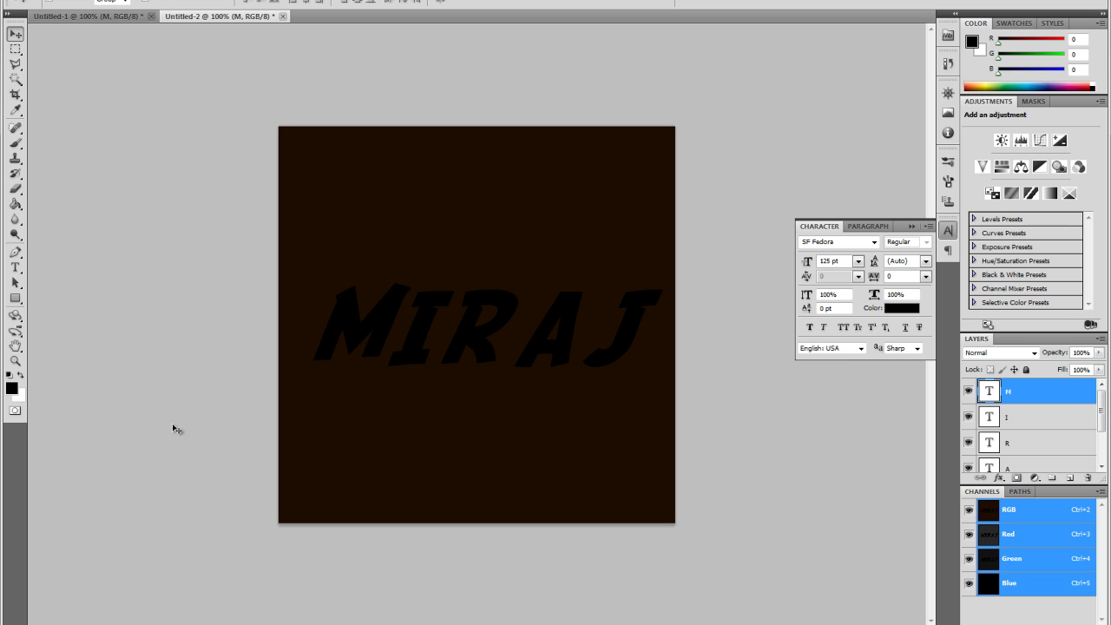
Step: Drag the M layer a few pixels lower
{"action": "left_click_drag", "start_coordinate": [344, 355], "coordinate": [344, 362]}
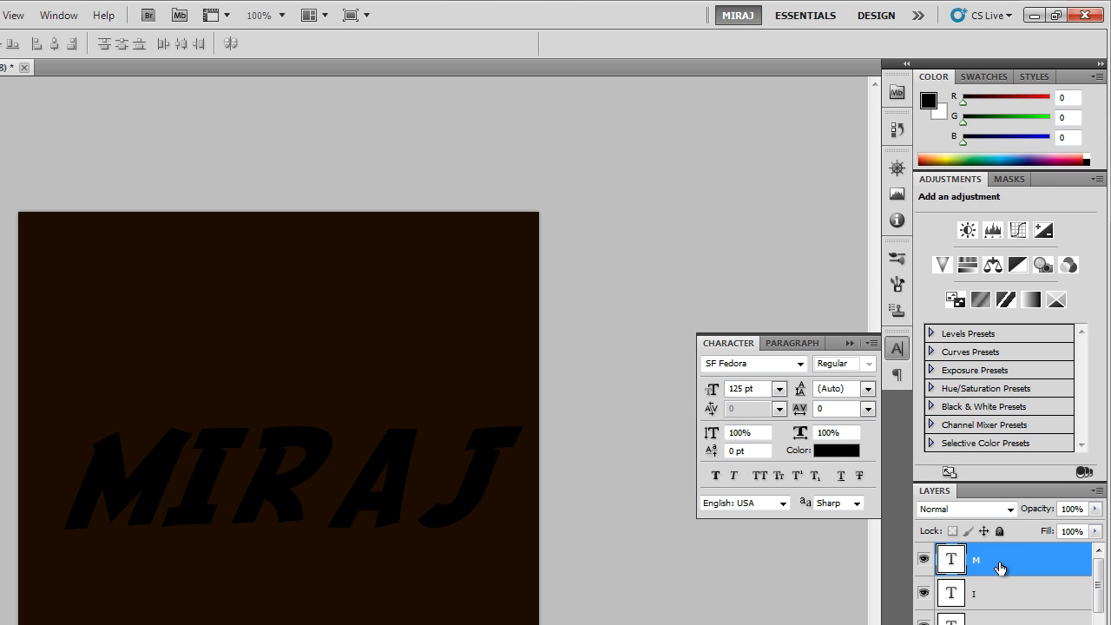
Step: Give the M layer a Gradient Overlay using the Blue, Red, Yellow preset, then glance at the poster
{"action": "right_click", "coordinate": [1000, 568]}
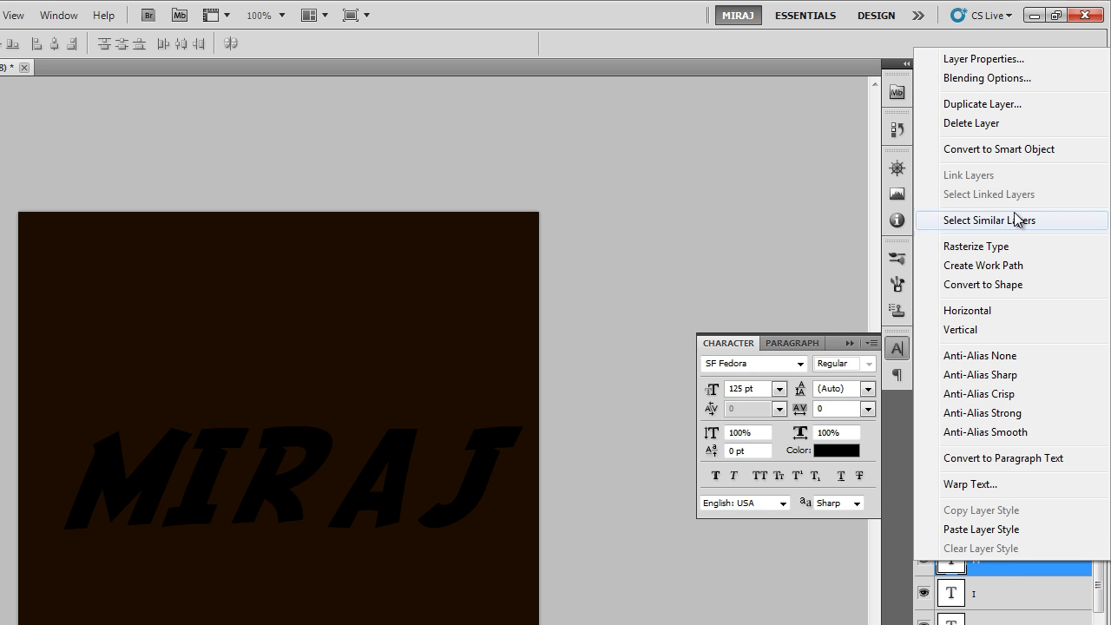
{"action": "left_click", "coordinate": [986, 77]}
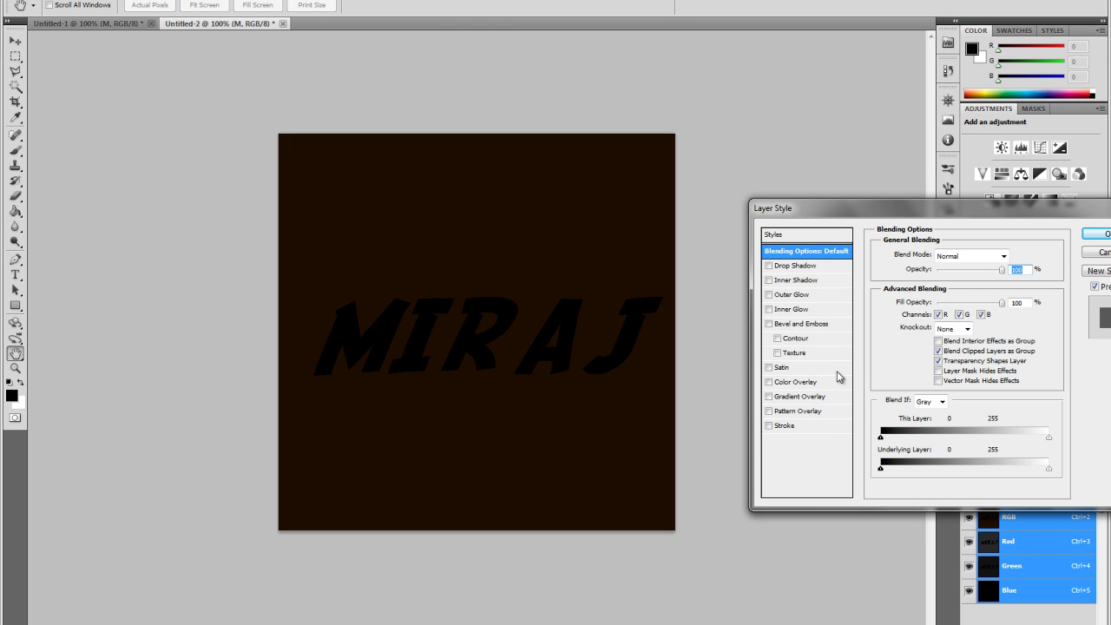
{"action": "left_click", "coordinate": [767, 397]}
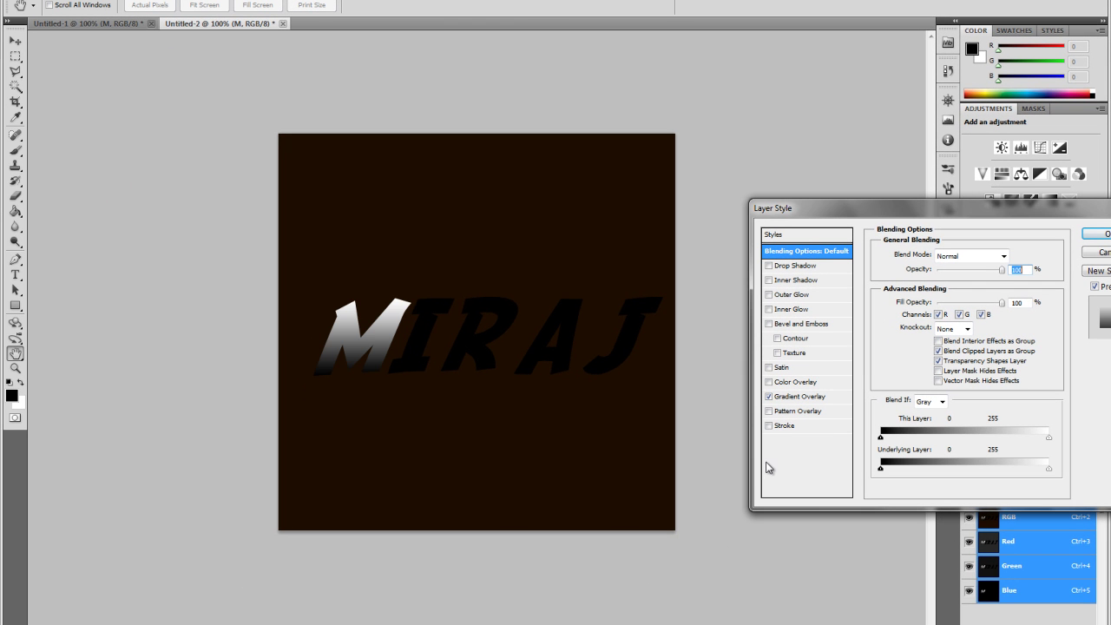
{"action": "left_click", "coordinate": [800, 397]}
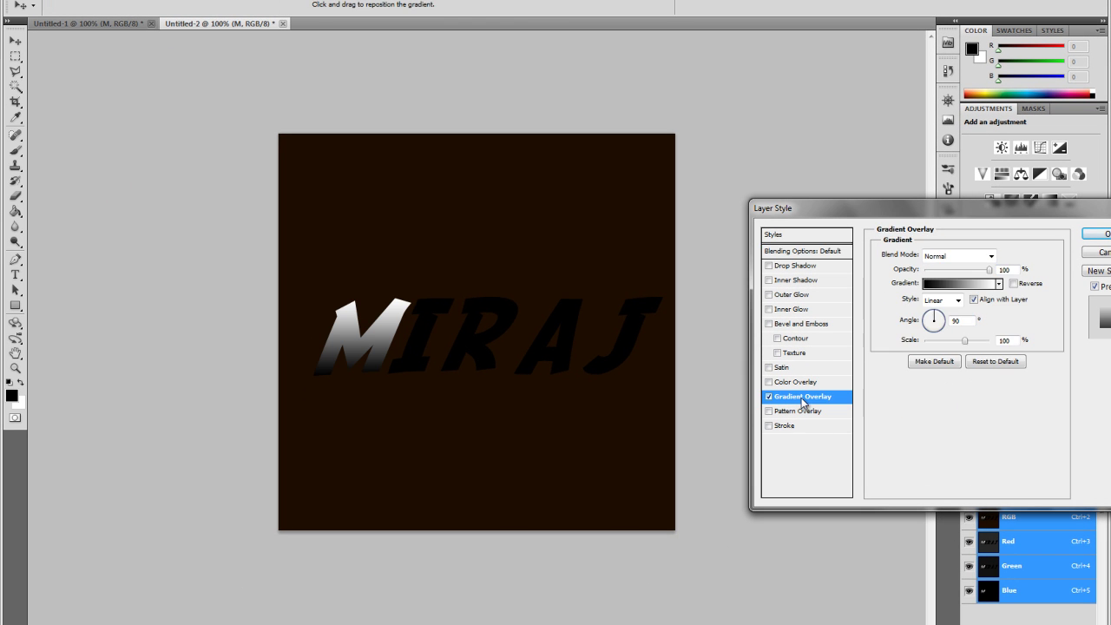
{"action": "left_click", "coordinate": [959, 282]}
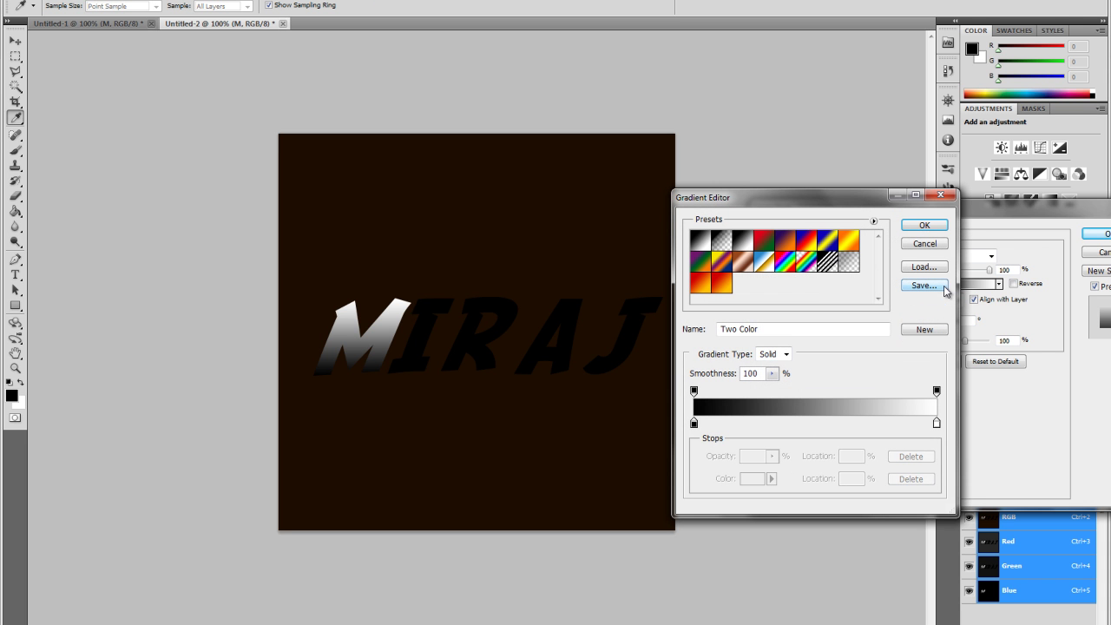
{"action": "left_click", "coordinate": [806, 242]}
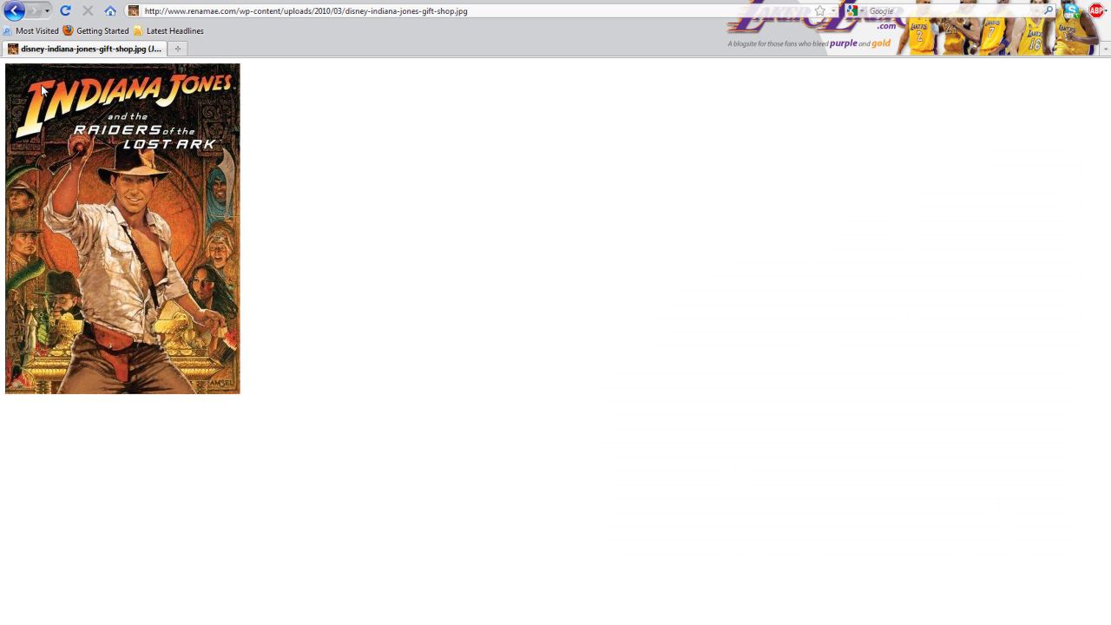
{"action": "right_click", "coordinate": [35, 119]}
{"action": "left_click", "coordinate": [38, 133]}
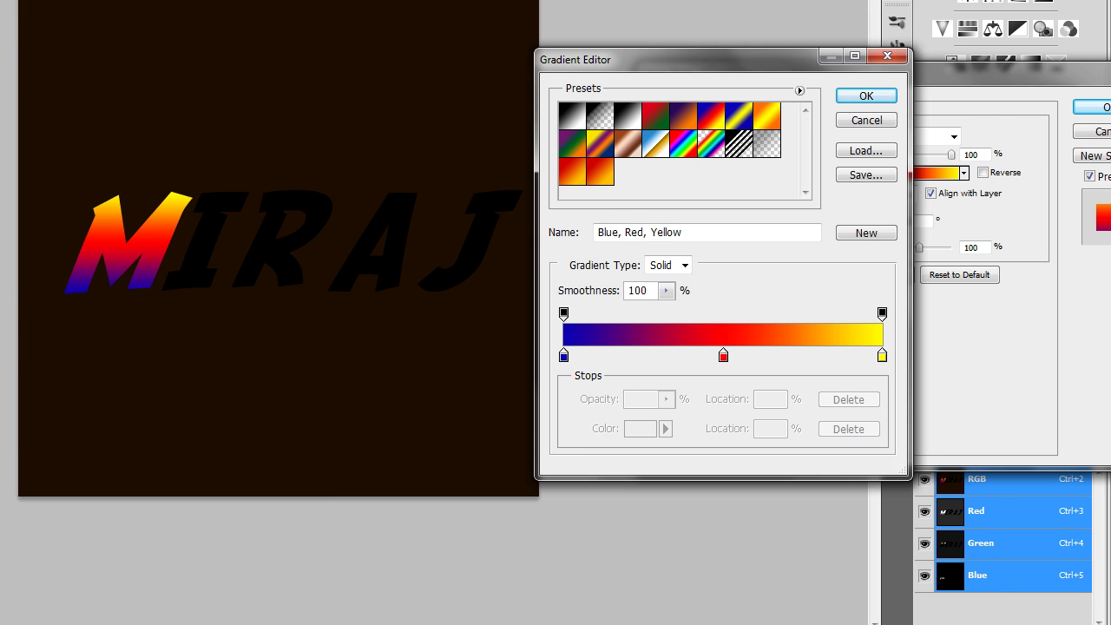
Step: Make the gradient's left stop white and the middle stop bright yellow
{"action": "left_click", "coordinate": [563, 355]}
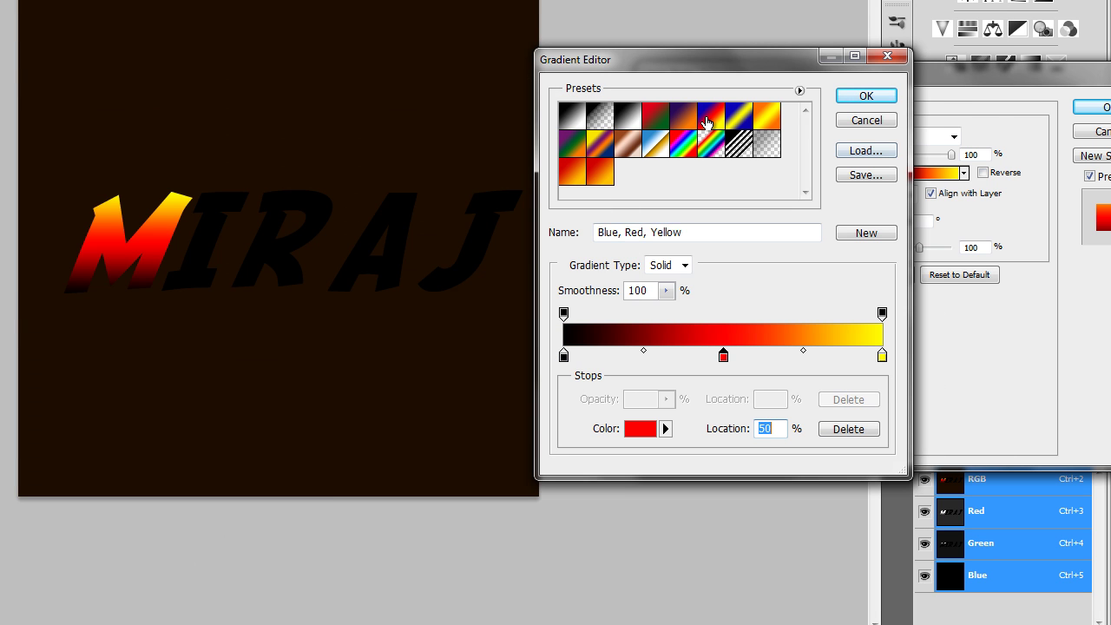
{"action": "left_click", "coordinate": [711, 116]}
{"action": "double_click", "coordinate": [563, 356]}
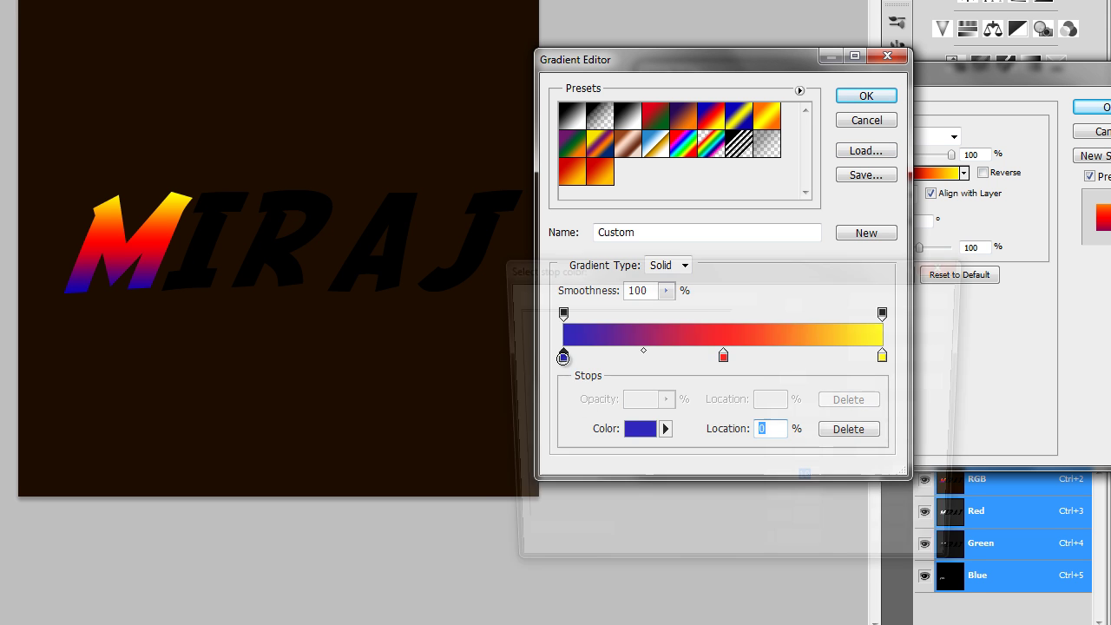
{"action": "left_click_drag", "start_coordinate": [664, 402], "coordinate": [423, 258]}
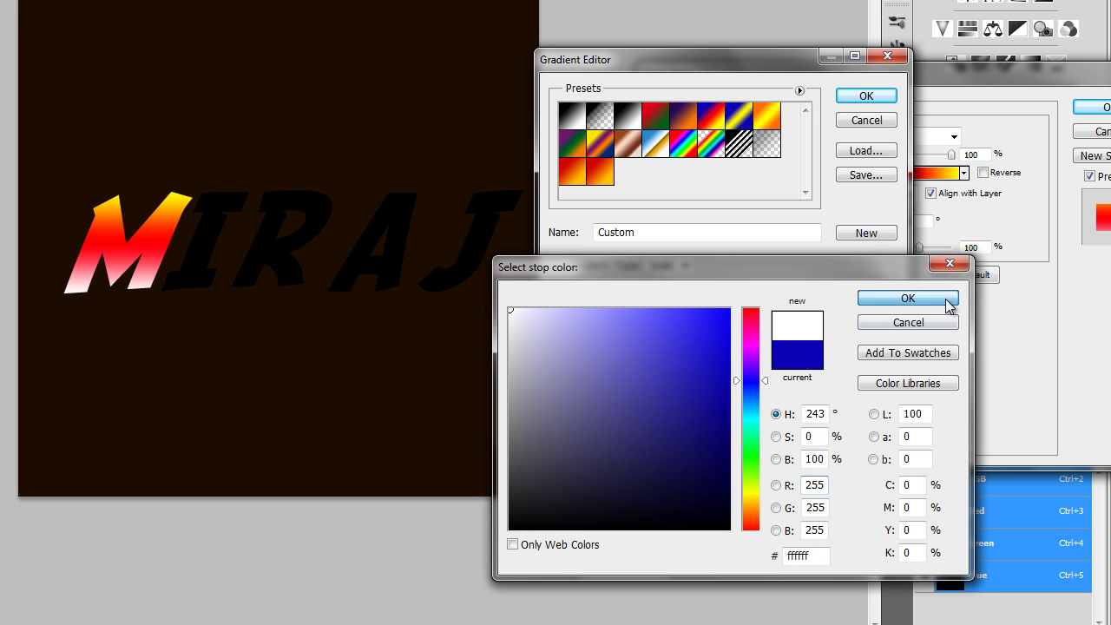
{"action": "left_click", "coordinate": [908, 297]}
{"action": "double_click", "coordinate": [723, 355]}
{"action": "left_click_drag", "start_coordinate": [751, 525], "coordinate": [753, 508]}
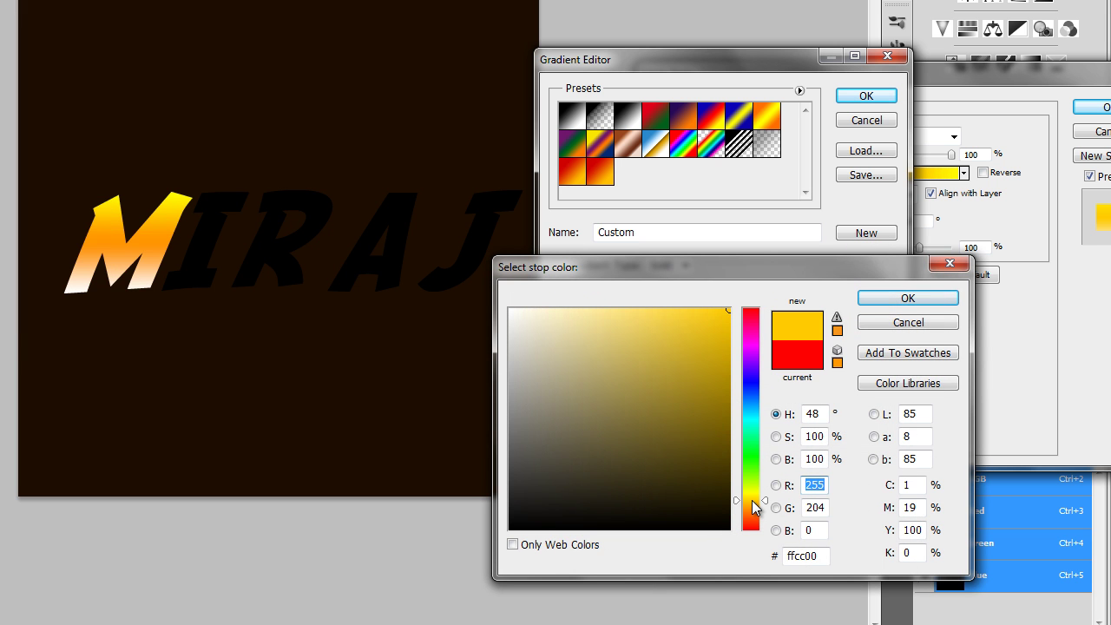
{"action": "left_click_drag", "start_coordinate": [752, 501], "coordinate": [752, 493]}
{"action": "left_click", "coordinate": [906, 299]}
Step: Set the right gradient stop to orange ff6600 and accept the gradient
{"action": "left_click", "coordinate": [882, 356]}
{"action": "double_click", "coordinate": [882, 355]}
{"action": "left_click_drag", "start_coordinate": [755, 511], "coordinate": [752, 522]}
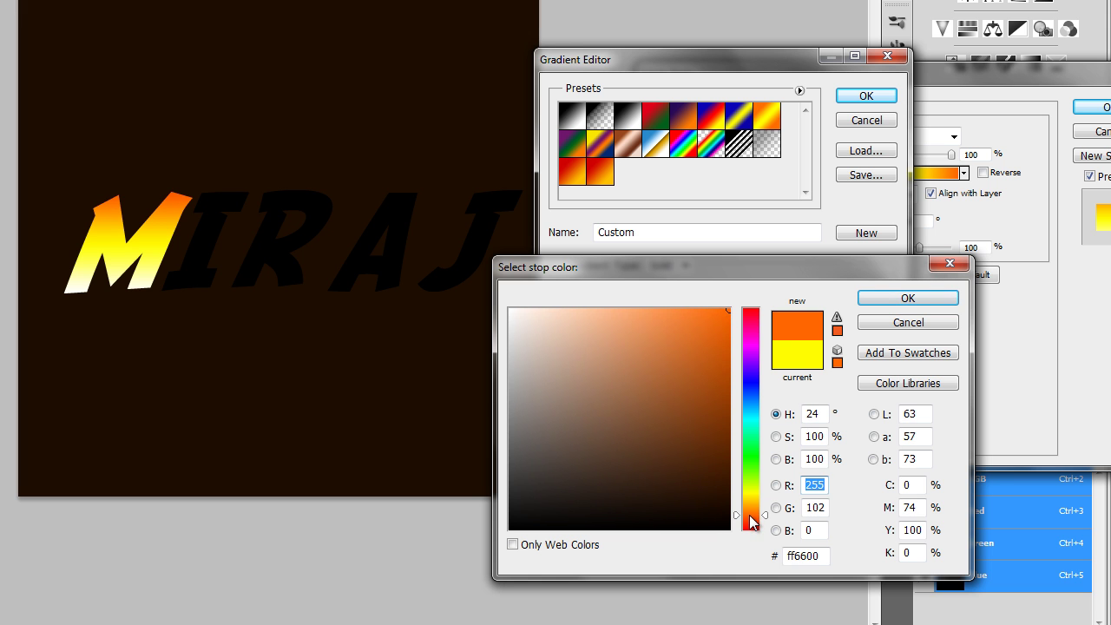
{"action": "left_click", "coordinate": [907, 298]}
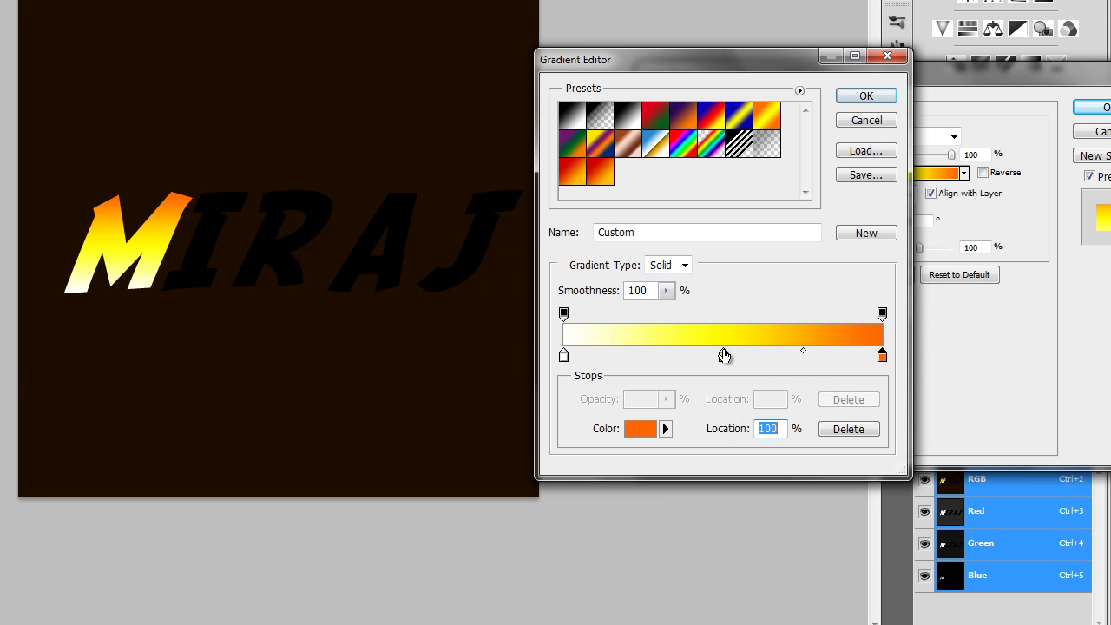
{"action": "left_click", "coordinate": [866, 95]}
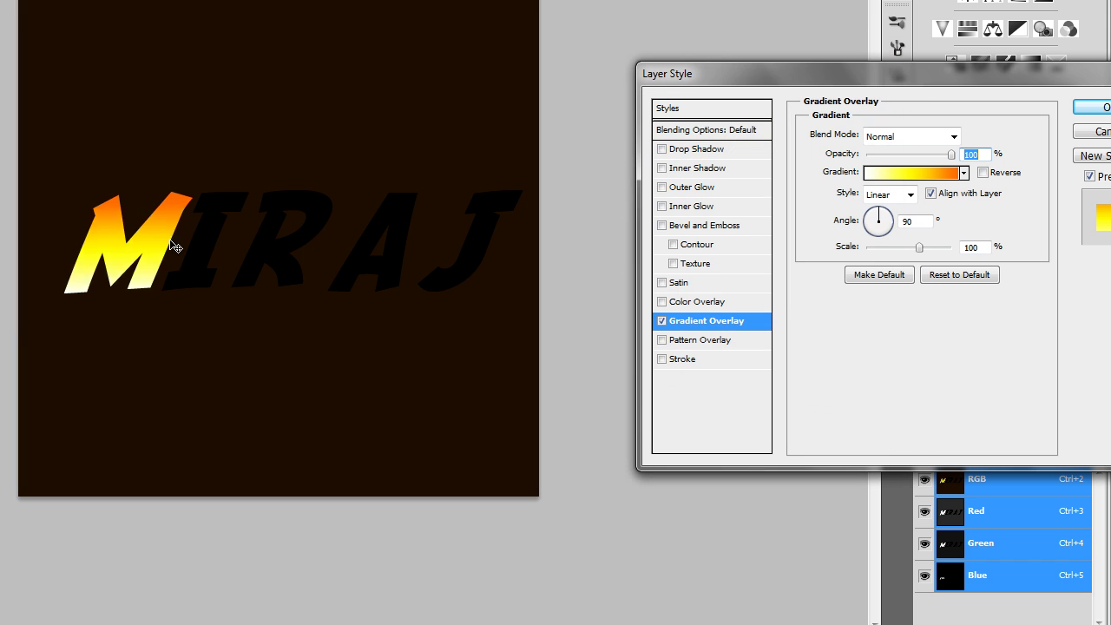
Step: Deepen the orange stop, then move the yellow stop to 31% and orange to 66%
{"action": "mouse_move", "coordinate": [178, 213]}
{"action": "left_mouse_down"}
{"action": "mouse_move", "coordinate": [174, 253]}
{"action": "mouse_move", "coordinate": [181, 228]}
{"action": "left_mouse_up"}
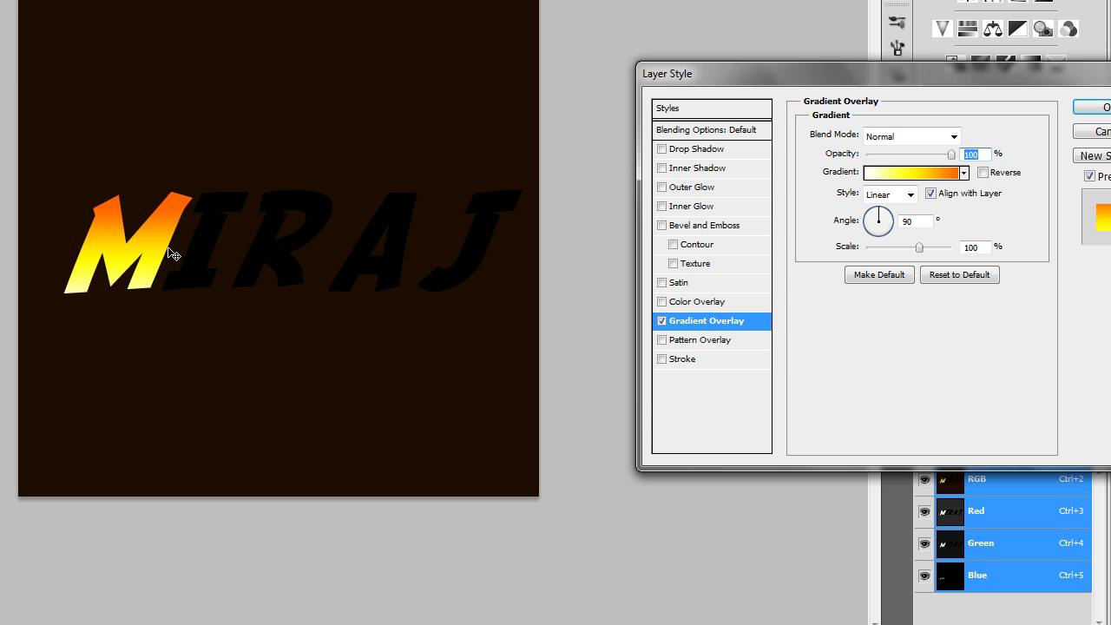
{"action": "left_click", "coordinate": [963, 173]}
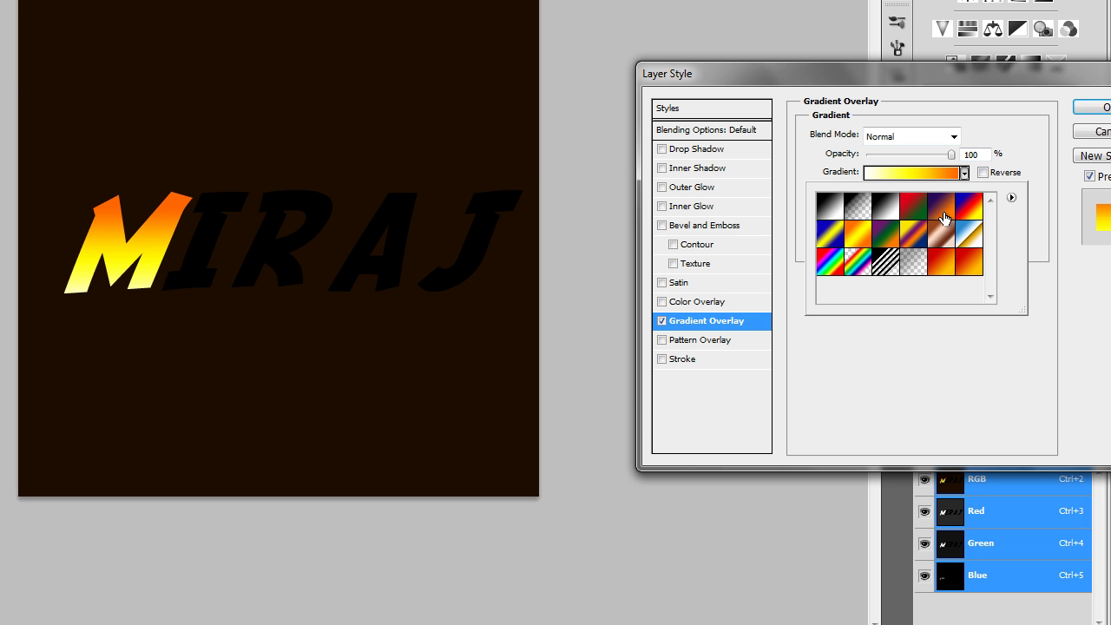
{"action": "left_click", "coordinate": [917, 186]}
{"action": "left_click", "coordinate": [909, 173]}
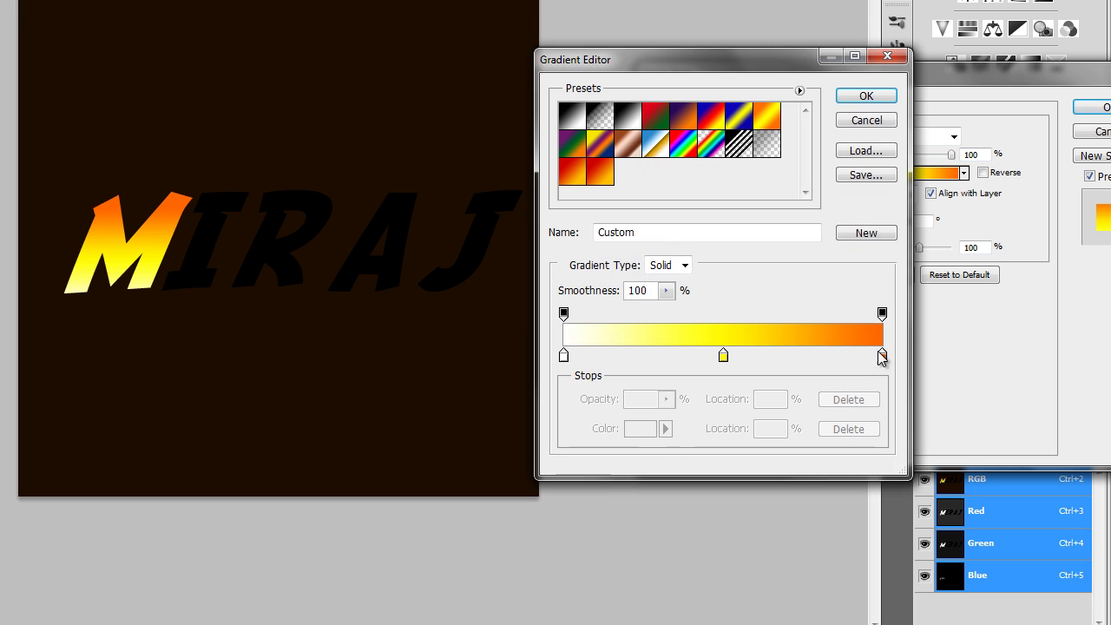
{"action": "left_click", "coordinate": [882, 357]}
{"action": "double_click", "coordinate": [883, 358]}
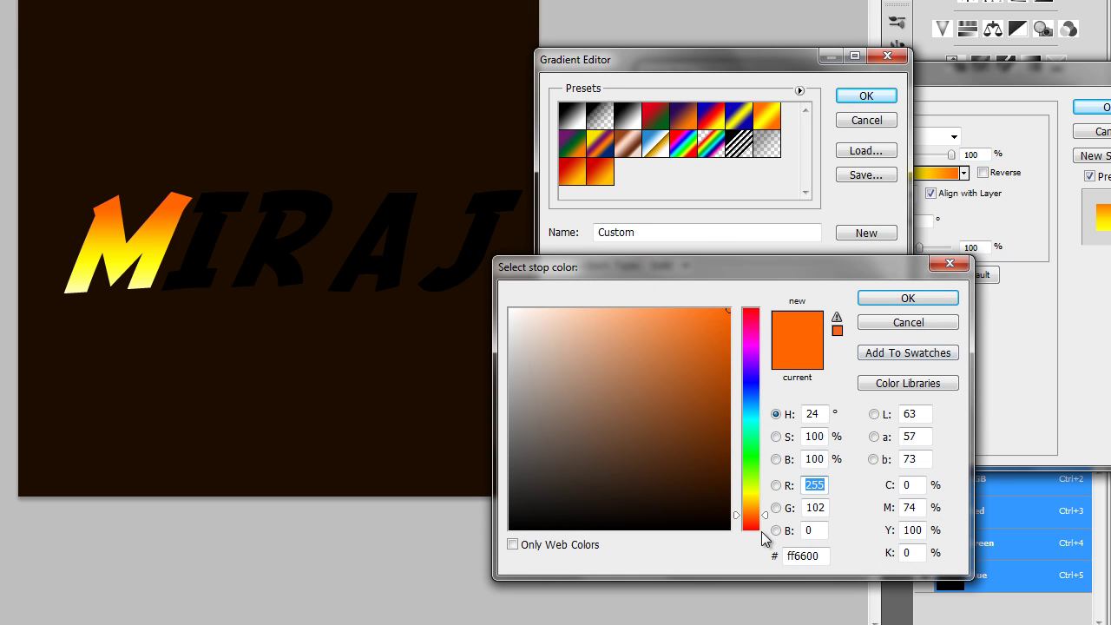
{"action": "left_click_drag", "start_coordinate": [762, 518], "coordinate": [766, 520]}
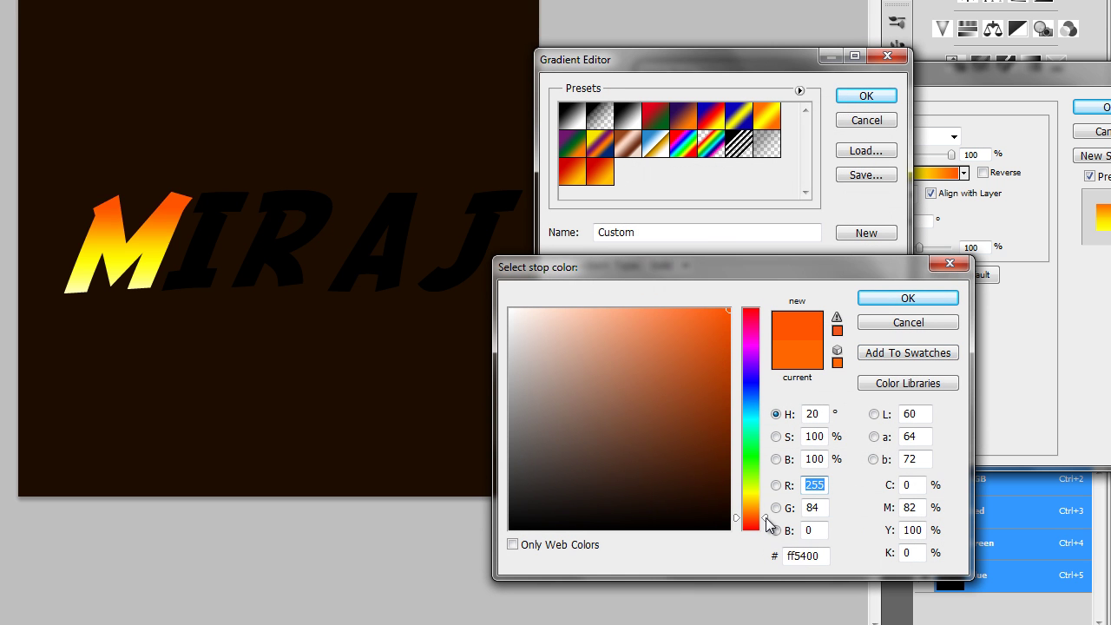
{"action": "left_click", "coordinate": [907, 298]}
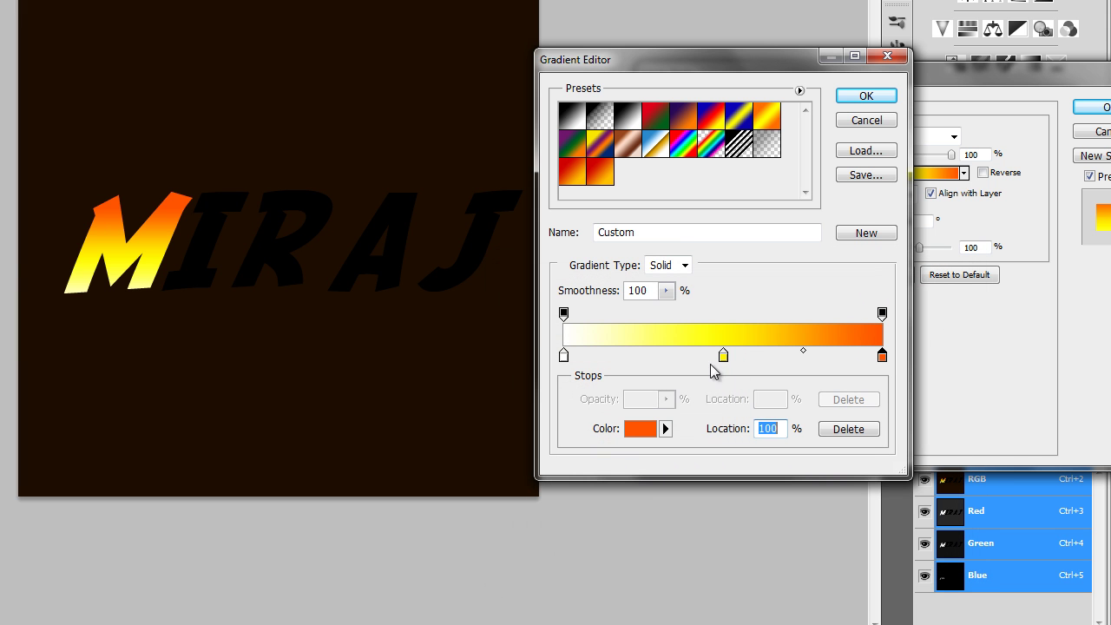
{"action": "left_click_drag", "start_coordinate": [725, 359], "coordinate": [662, 363]}
{"action": "left_click_drag", "start_coordinate": [881, 356], "coordinate": [783, 355]}
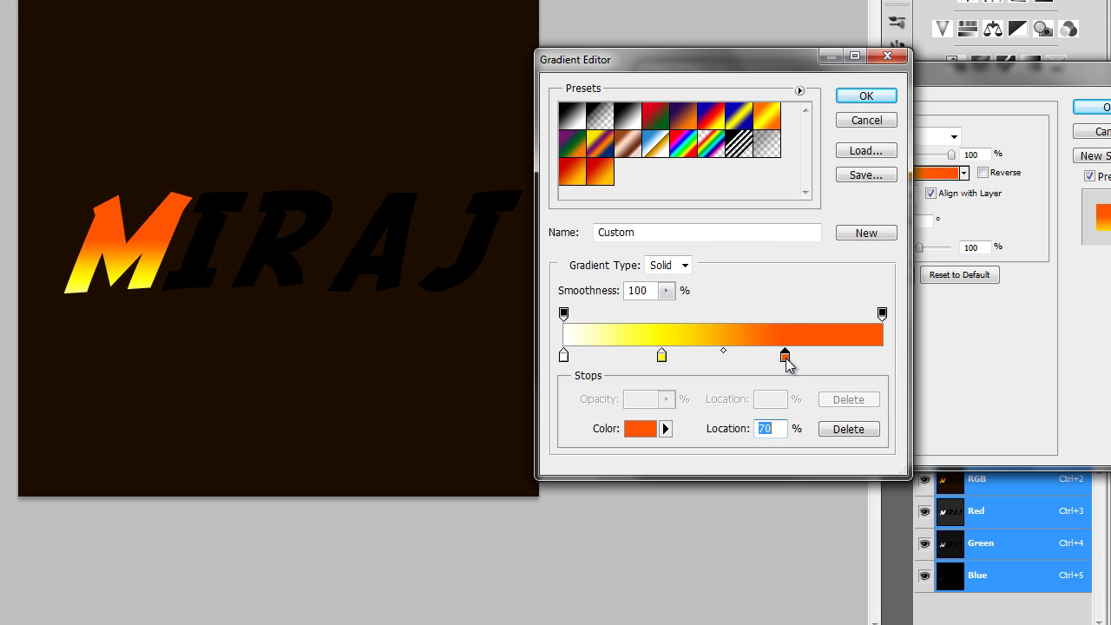
{"action": "left_click", "coordinate": [866, 98]}
Step: Scale the gradient overlay to 150% and move the orange stop to 64%
{"action": "left_click_drag", "start_coordinate": [920, 248], "coordinate": [1055, 250]}
{"action": "left_click_drag", "start_coordinate": [230, 243], "coordinate": [340, 242]}
{"action": "left_click", "coordinate": [902, 174]}
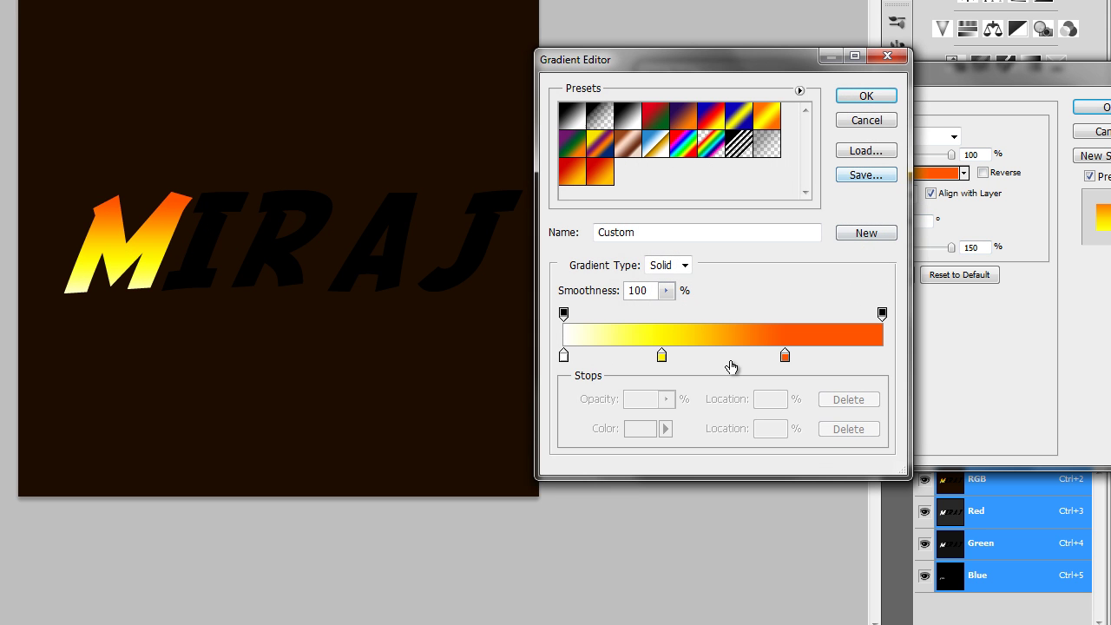
{"action": "left_click_drag", "start_coordinate": [785, 358], "coordinate": [739, 360]}
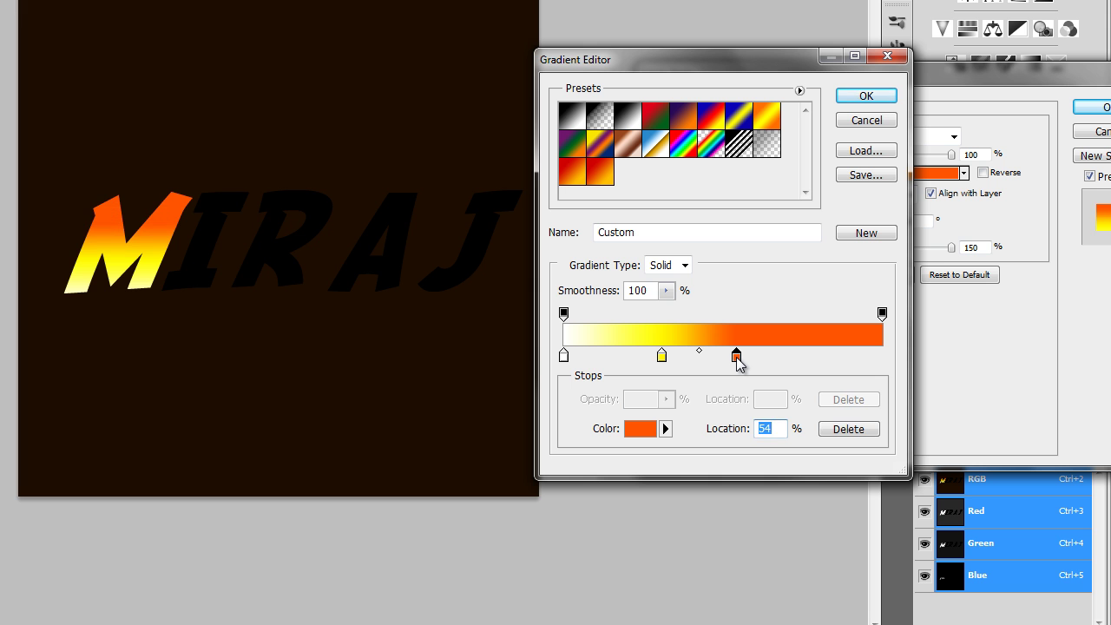
{"action": "left_click", "coordinate": [865, 96]}
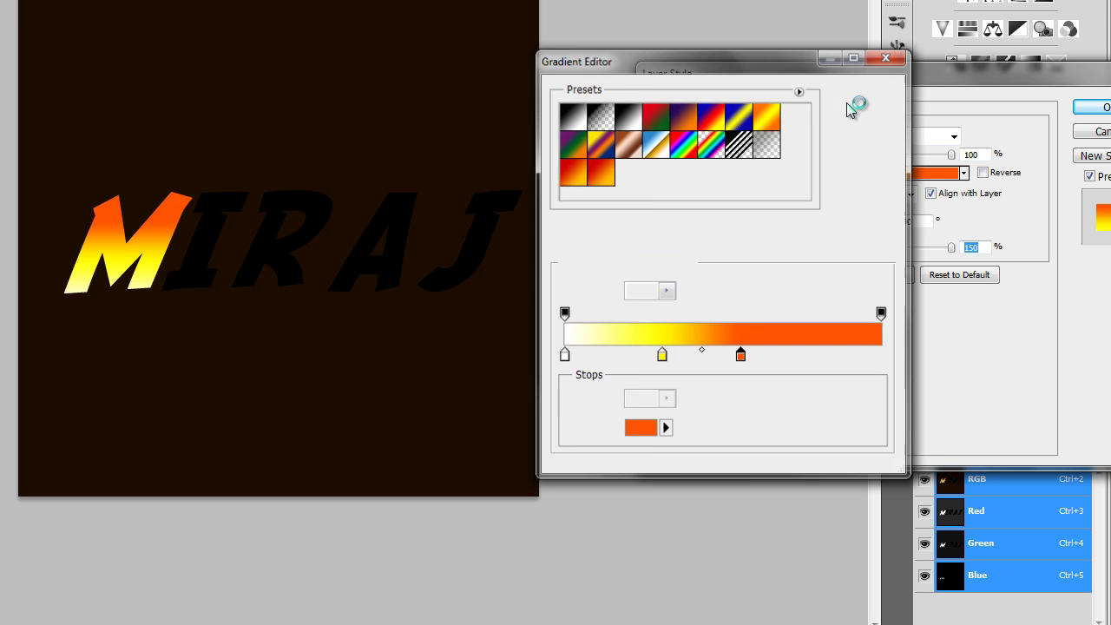
Step: Shift the gradient within the M and slide the yellow stop closer to white
{"action": "mouse_move", "coordinate": [257, 258]}
{"action": "left_mouse_down"}
{"action": "mouse_move", "coordinate": [260, 248]}
{"action": "mouse_move", "coordinate": [266, 257]}
{"action": "left_mouse_up"}
{"action": "left_click", "coordinate": [907, 178]}
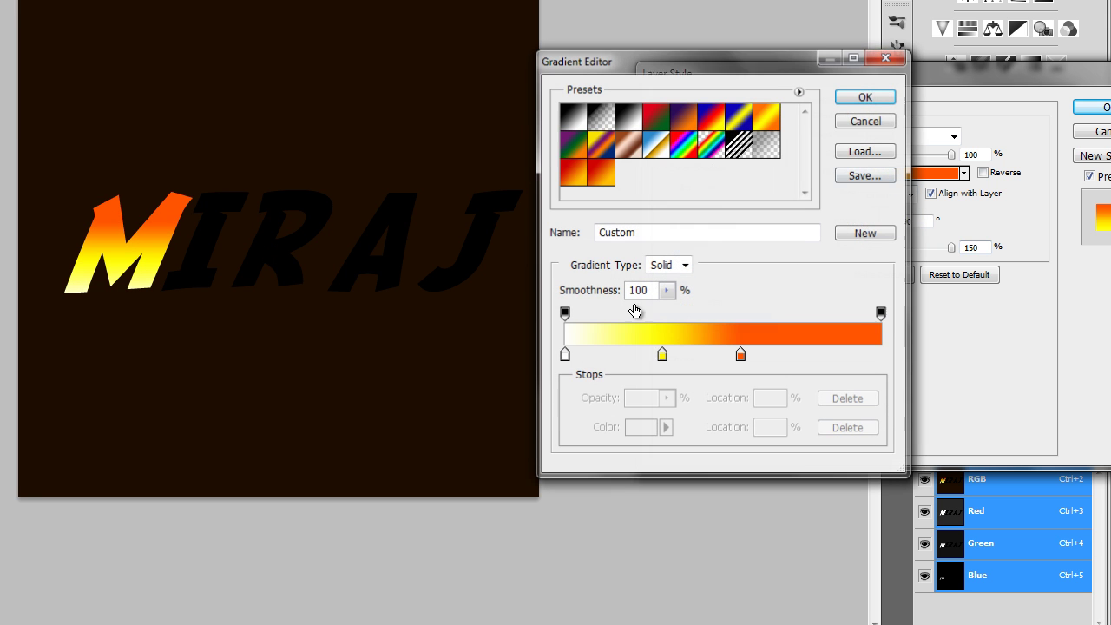
{"action": "left_click", "coordinate": [661, 357]}
{"action": "left_click_drag", "start_coordinate": [659, 362], "coordinate": [645, 362]}
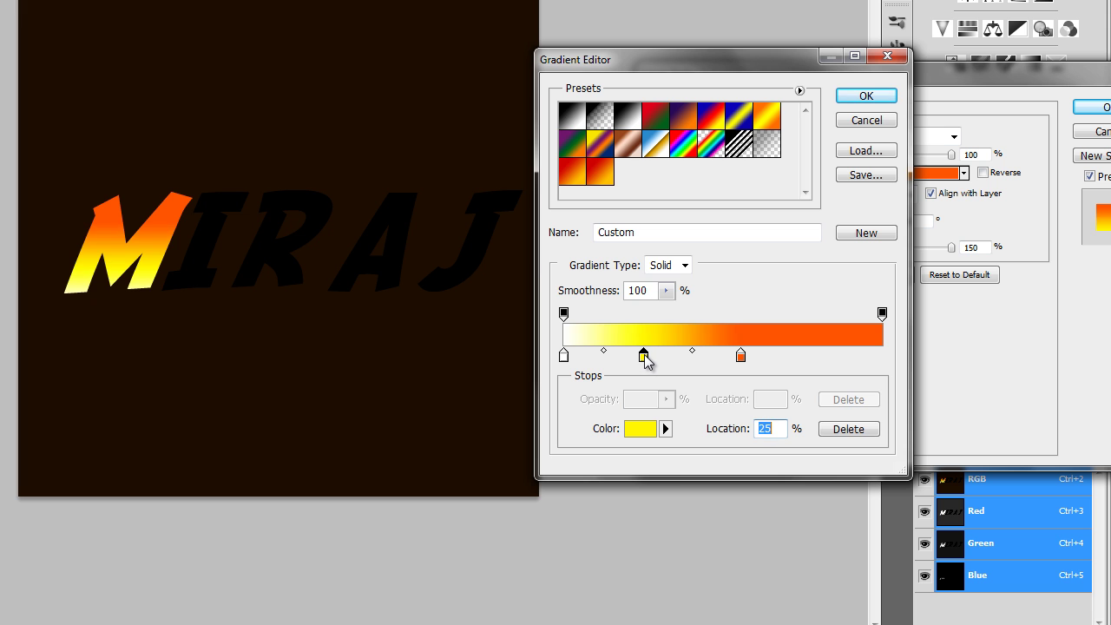
{"action": "left_click", "coordinate": [890, 100]}
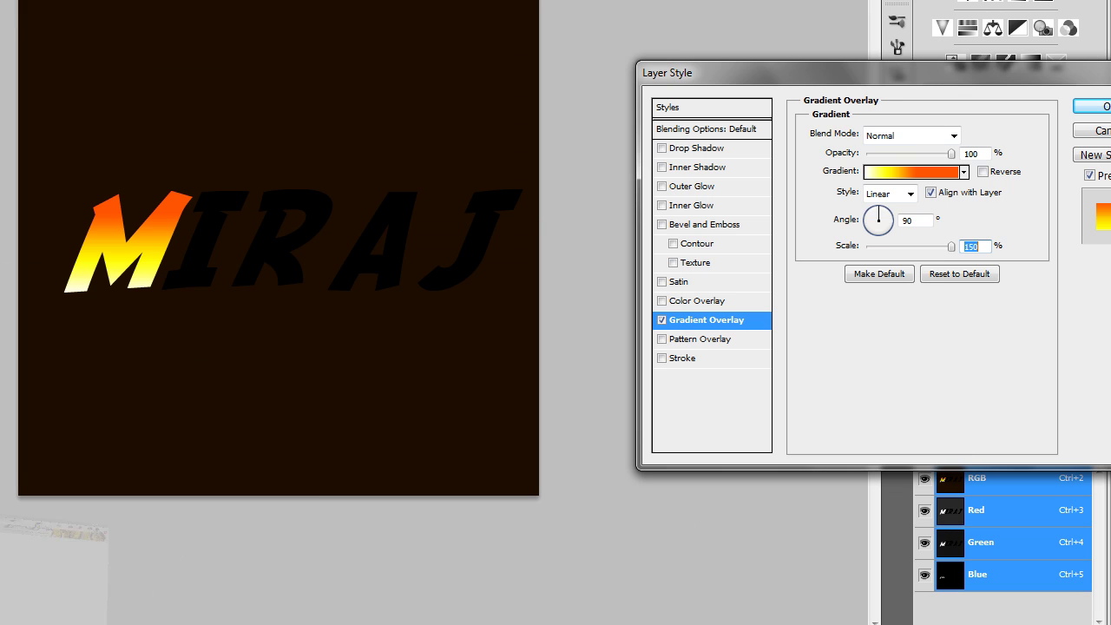
Step: Enable Stroke on the M with Outside position, black colour and a 2 px size
{"action": "left_click", "coordinate": [694, 362]}
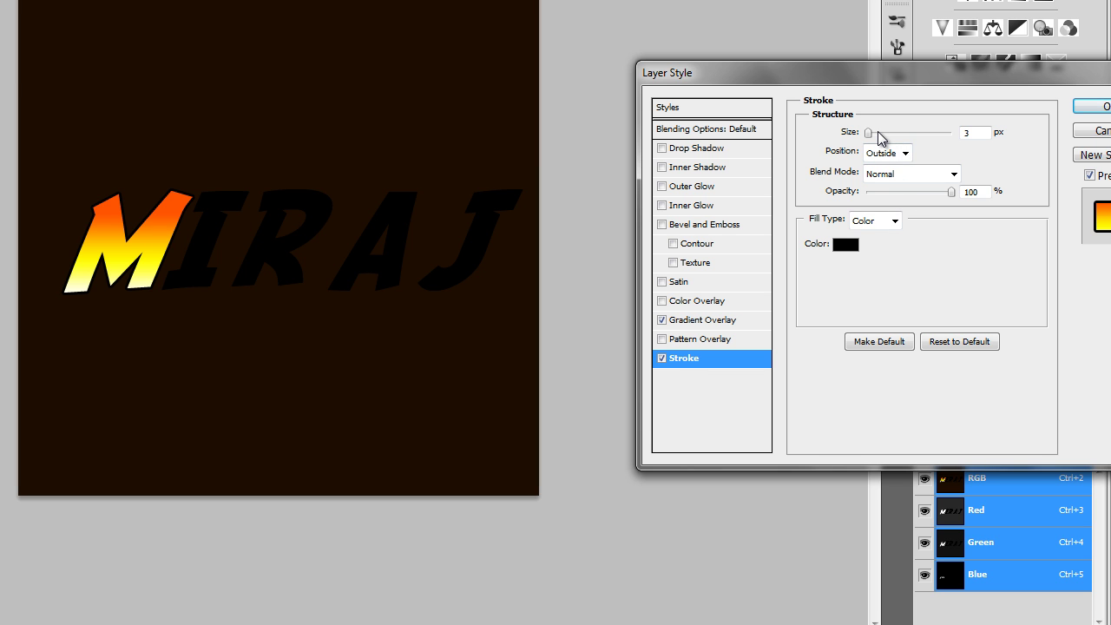
{"action": "mouse_move", "coordinate": [868, 134]}
{"action": "left_mouse_down"}
{"action": "mouse_move", "coordinate": [1014, 142]}
{"action": "mouse_move", "coordinate": [871, 139]}
{"action": "left_mouse_up"}
{"action": "left_click_drag", "start_coordinate": [871, 138], "coordinate": [840, 236]}
{"action": "type", "text": "2"}
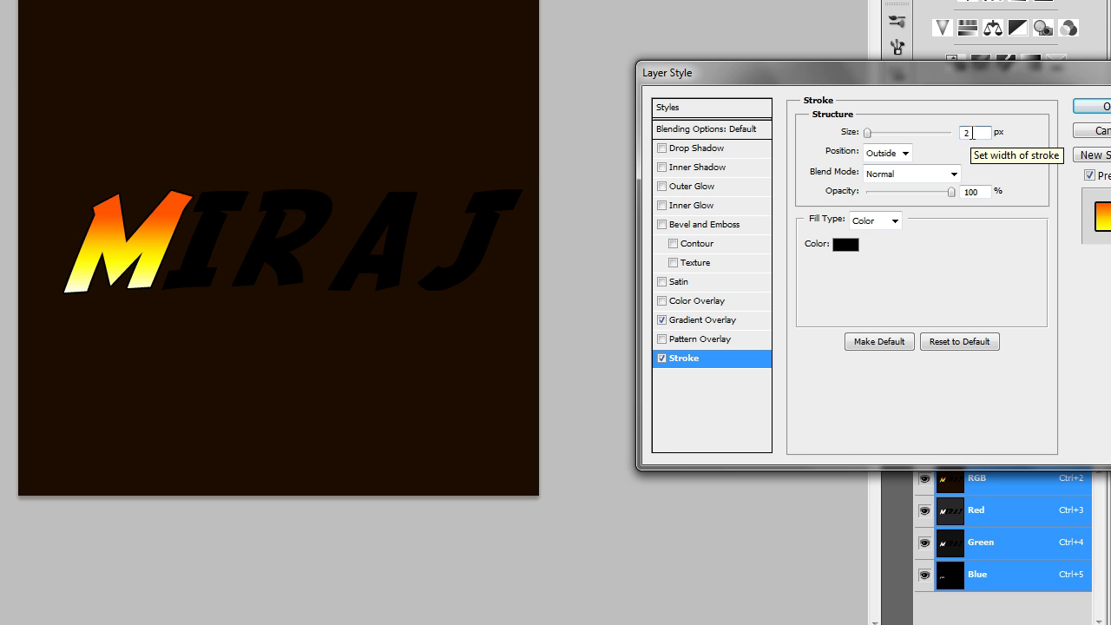
Step: Add a Normal-mode drop shadow to the M: opacity 100%, size 0, angle 27°, distance 9 px
{"action": "left_click", "coordinate": [661, 148]}
{"action": "left_click", "coordinate": [694, 149]}
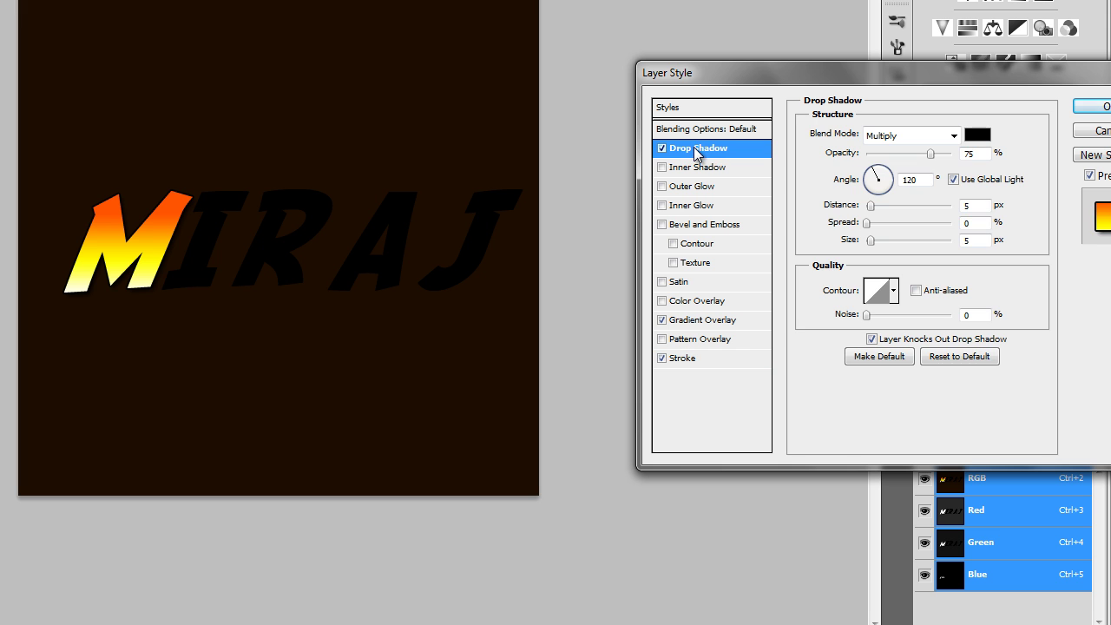
{"action": "double_click", "coordinate": [969, 153]}
{"action": "type", "text": "100"}
{"action": "left_click", "coordinate": [954, 137]}
{"action": "left_click", "coordinate": [951, 152]}
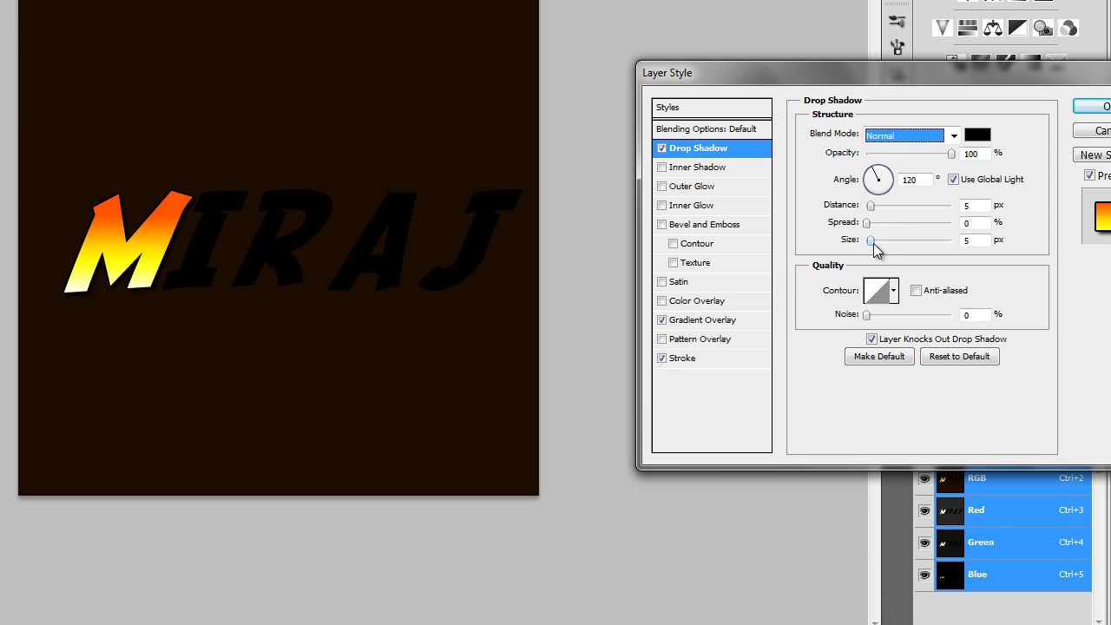
{"action": "left_click_drag", "start_coordinate": [871, 240], "coordinate": [809, 240]}
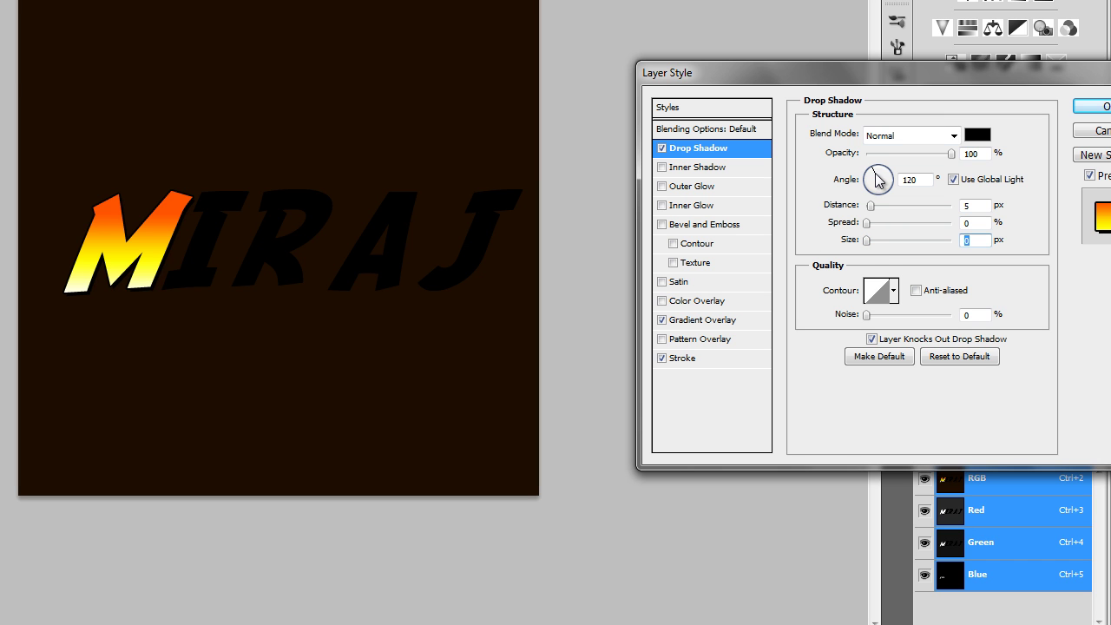
{"action": "left_click_drag", "start_coordinate": [876, 179], "coordinate": [878, 208]}
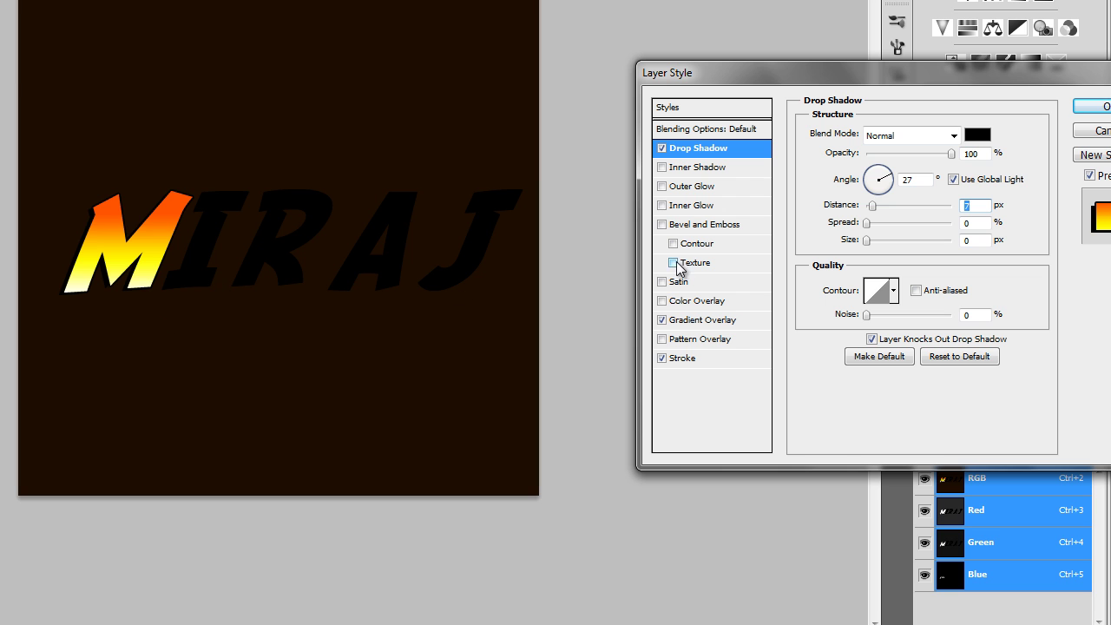
{"action": "left_click_drag", "start_coordinate": [872, 209], "coordinate": [878, 213]}
{"action": "left_click", "coordinate": [1092, 106]}
Step: Select the Background layer and set the foreground colour to brown #5a2a00 (R 90, G 42, B 0)
{"action": "scroll", "coordinate": [1009, 387], "scroll_direction": "down", "scroll_amount": 5}
{"action": "left_click", "coordinate": [989, 411]}
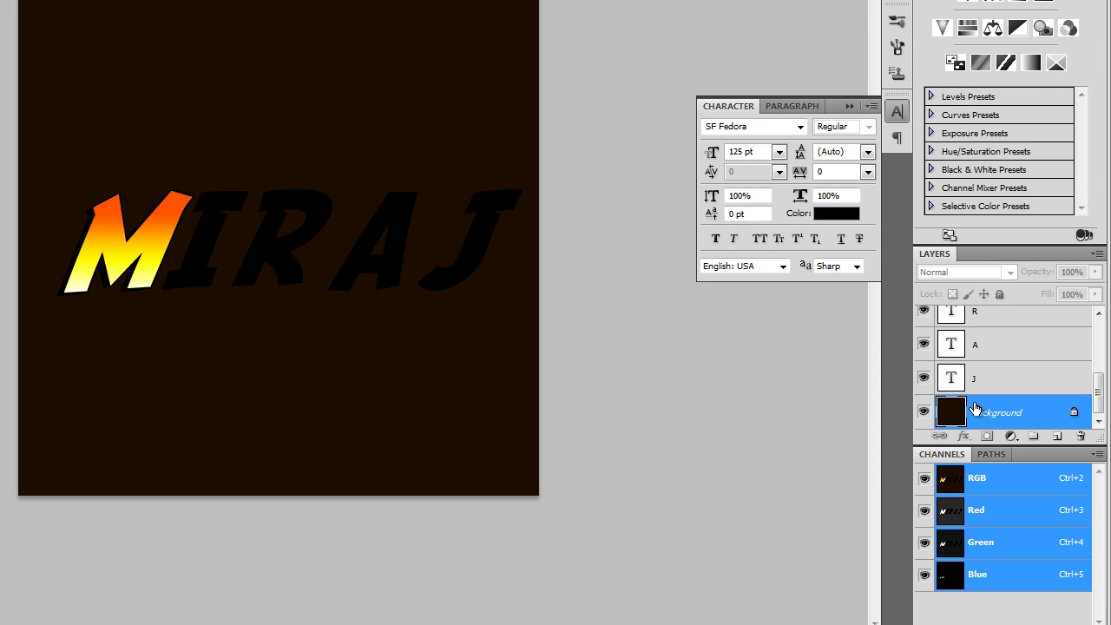
{"action": "left_click", "coordinate": [163, 384]}
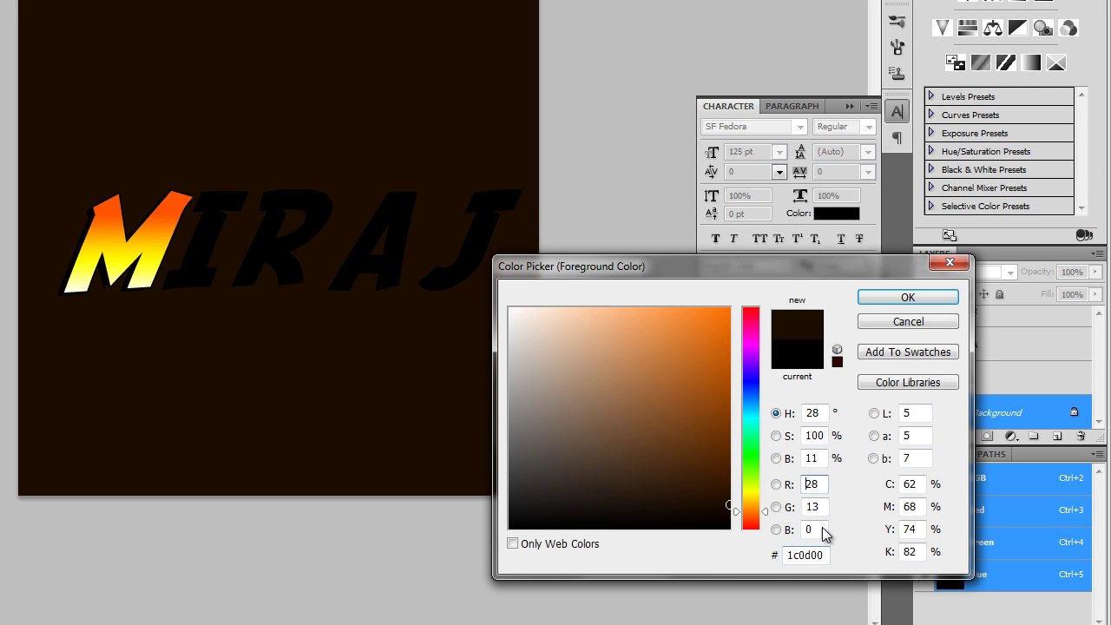
{"action": "left_click", "coordinate": [732, 471]}
{"action": "left_click_drag", "start_coordinate": [732, 471], "coordinate": [732, 450]}
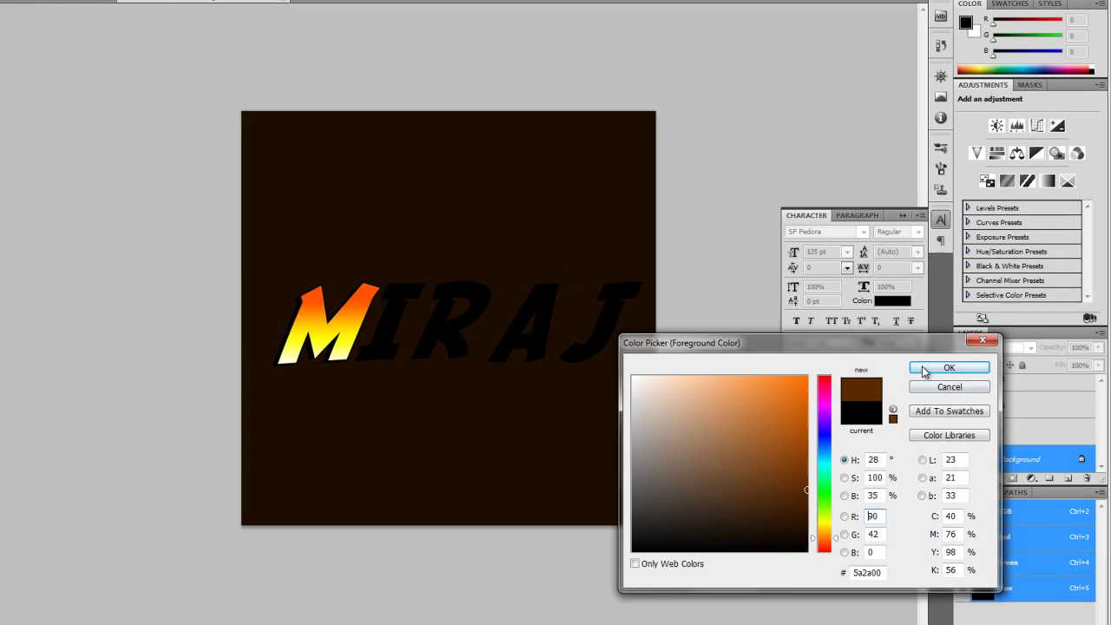
{"action": "left_click", "coordinate": [924, 371]}
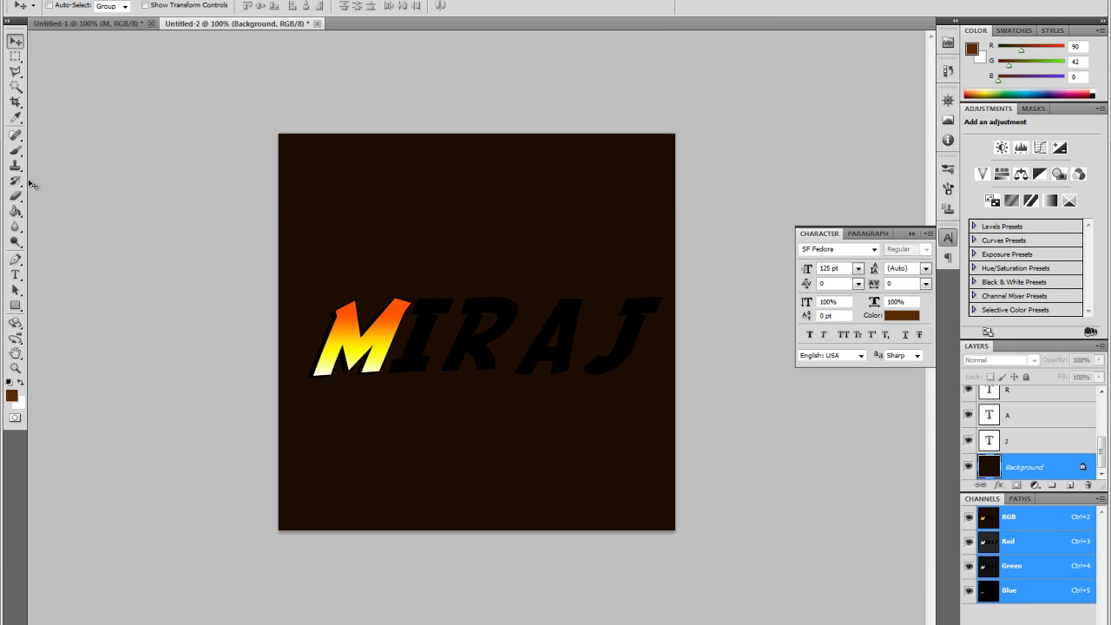
Step: Fill the background with the #5a2a00 brown using the Paint Bucket
{"action": "left_click", "coordinate": [15, 210]}
{"action": "left_click", "coordinate": [337, 217]}
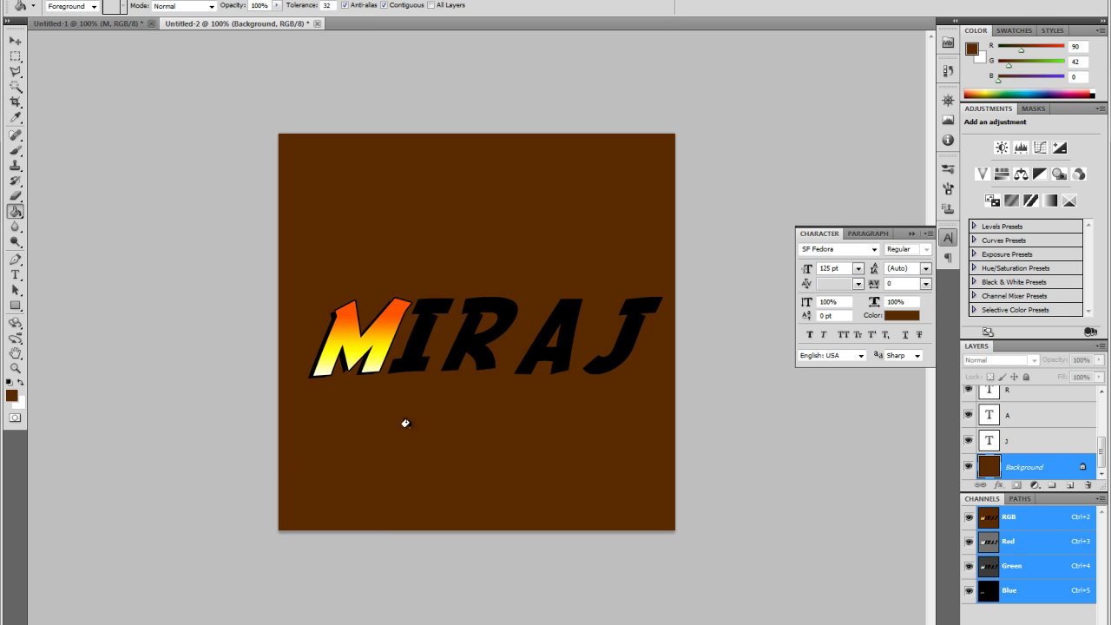
{"action": "scroll", "coordinate": [1045, 434], "scroll_direction": "up", "scroll_amount": 3}
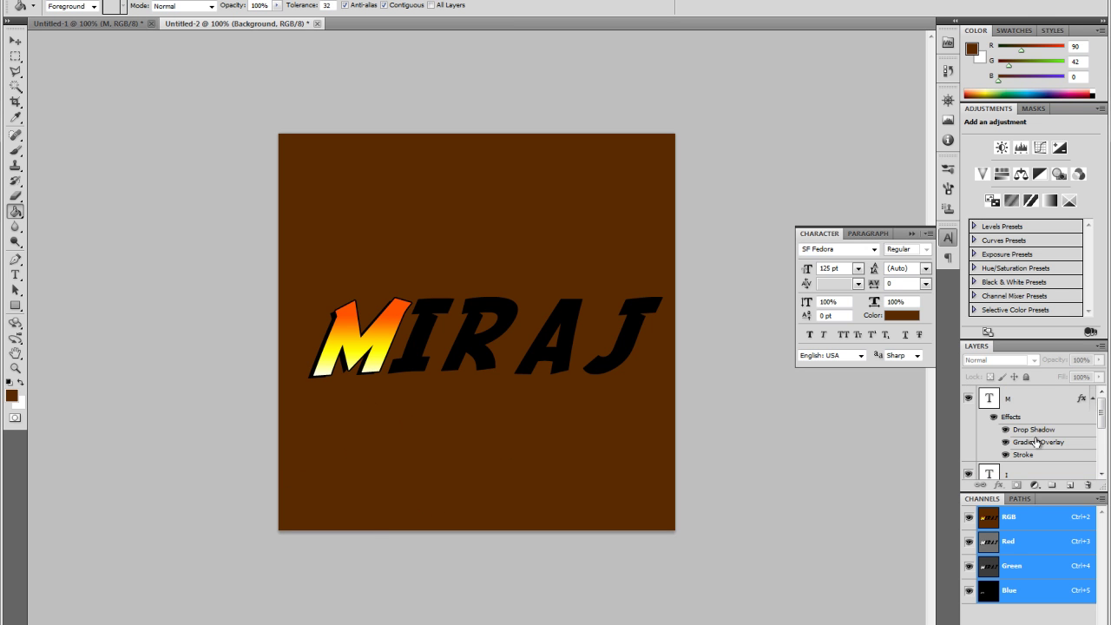
Step: Change the M's drop shadow distance to 11 px
{"action": "left_click", "coordinate": [1037, 430]}
{"action": "double_click", "coordinate": [1033, 430]}
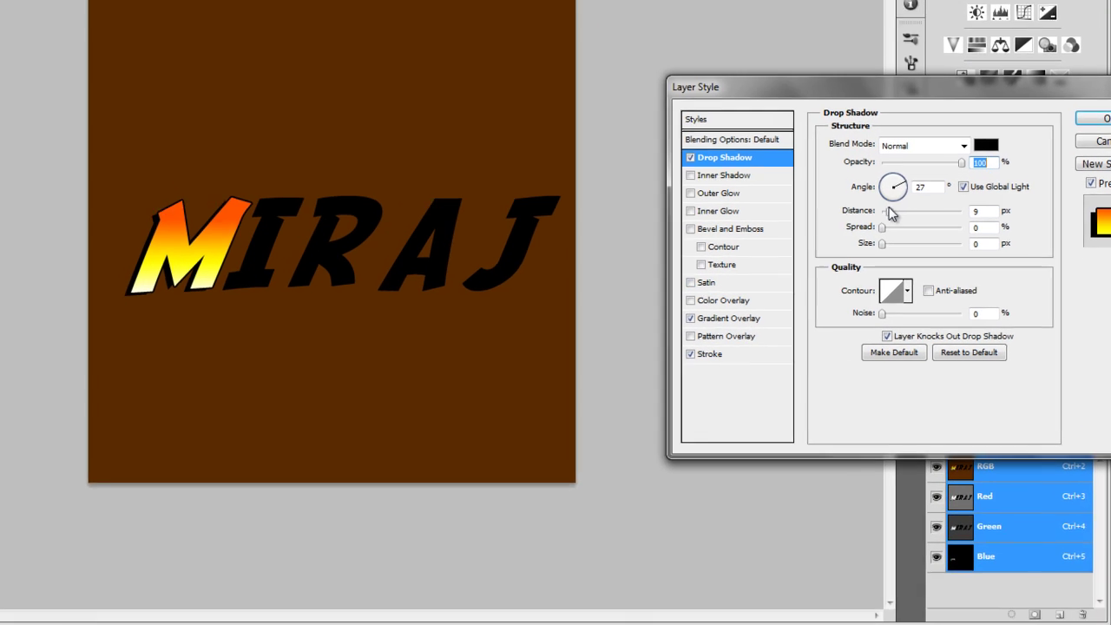
{"action": "left_click_drag", "start_coordinate": [928, 310], "coordinate": [934, 312]}
{"action": "left_click_drag", "start_coordinate": [878, 174], "coordinate": [875, 174]}
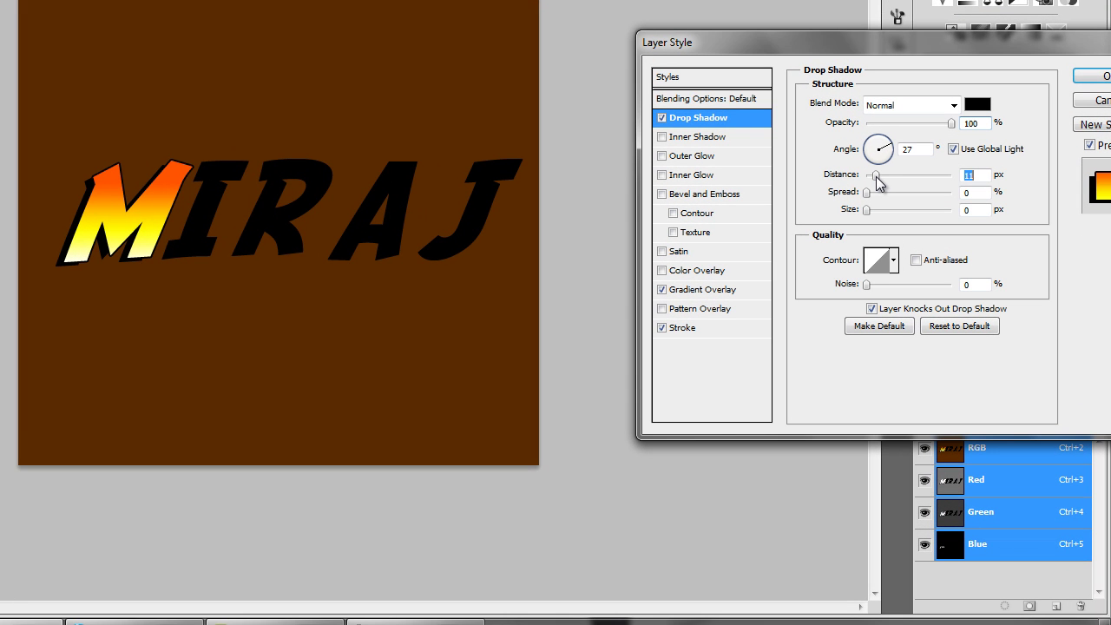
{"action": "left_click", "coordinate": [1087, 77]}
Step: Copy the M layer's style
{"action": "right_click", "coordinate": [999, 294]}
{"action": "left_click", "coordinate": [999, 300]}
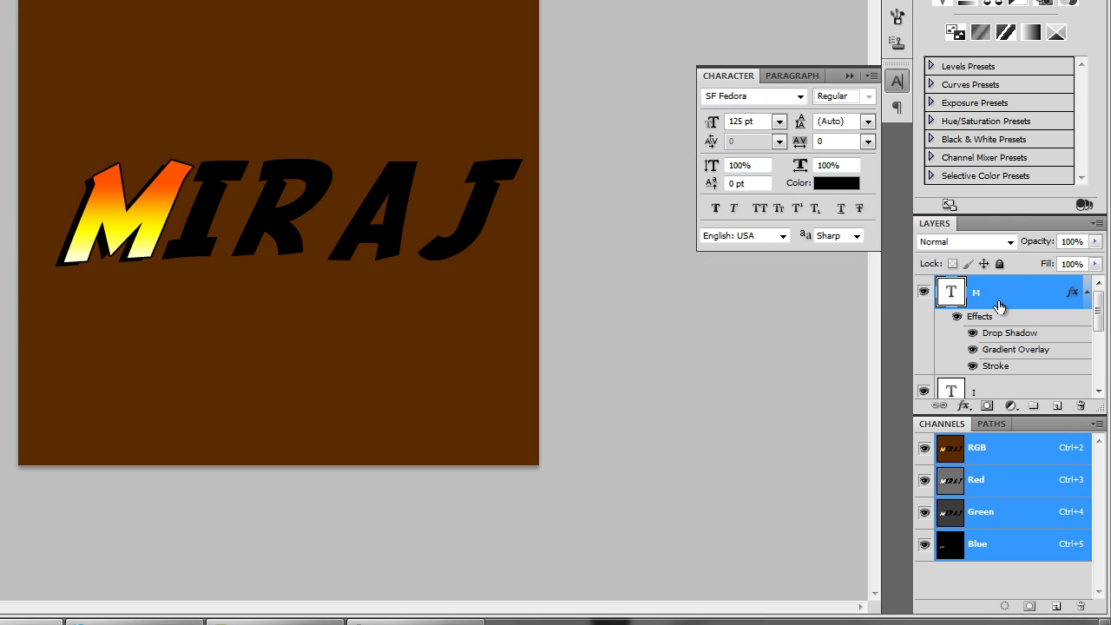
{"action": "right_click", "coordinate": [997, 294]}
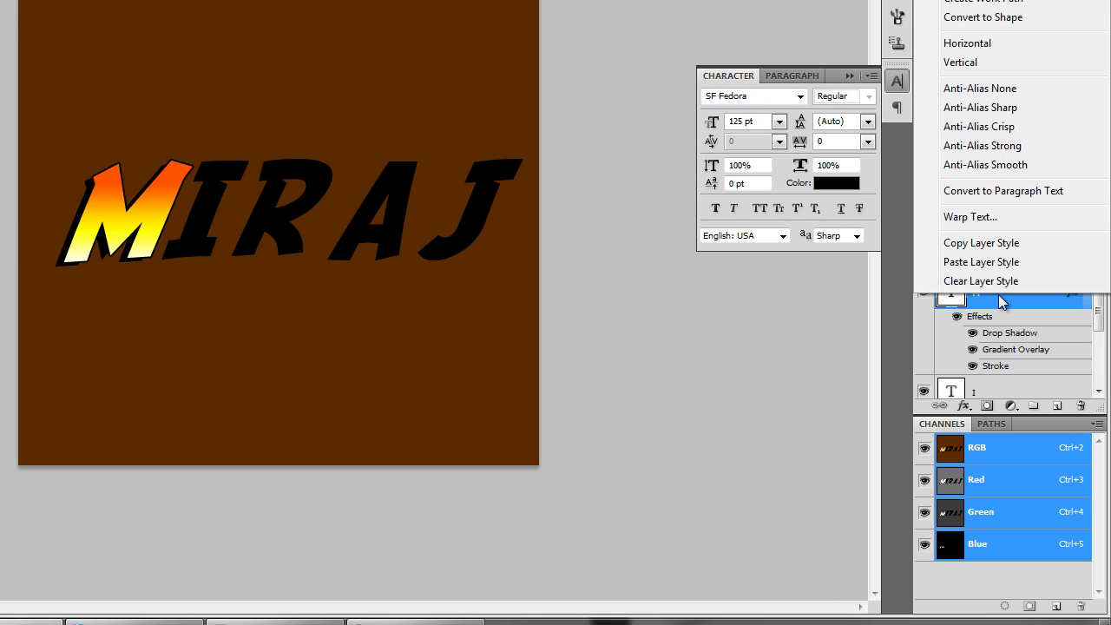
{"action": "left_click", "coordinate": [992, 246]}
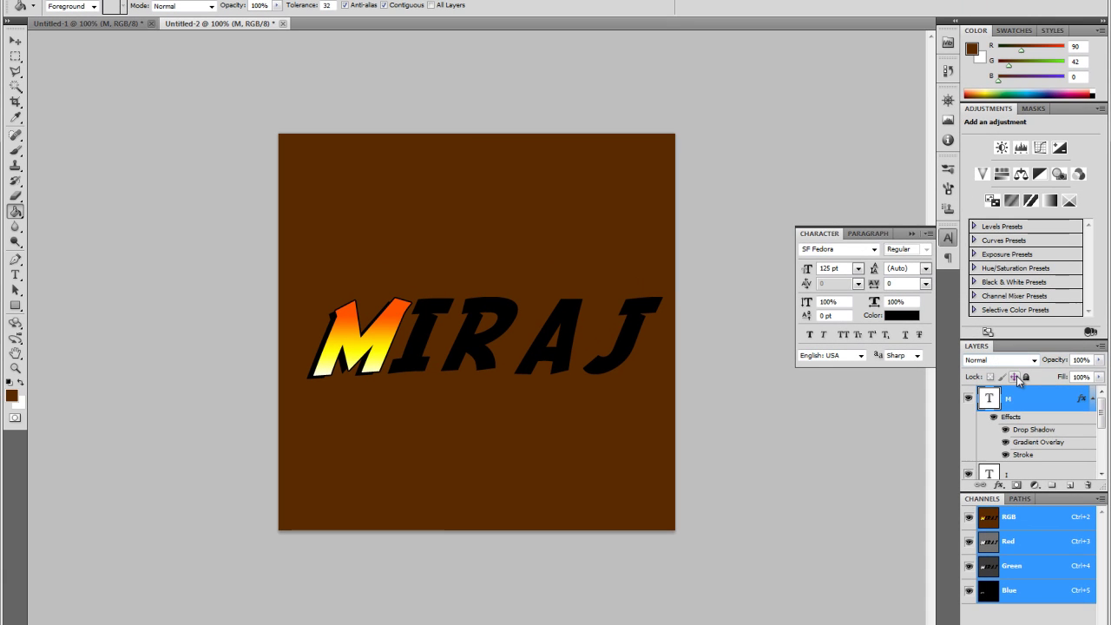
Step: Select the I, R, A and J layers and paste the M's layer style onto them
{"action": "scroll", "coordinate": [1026, 446], "scroll_direction": "down", "scroll_amount": 3}
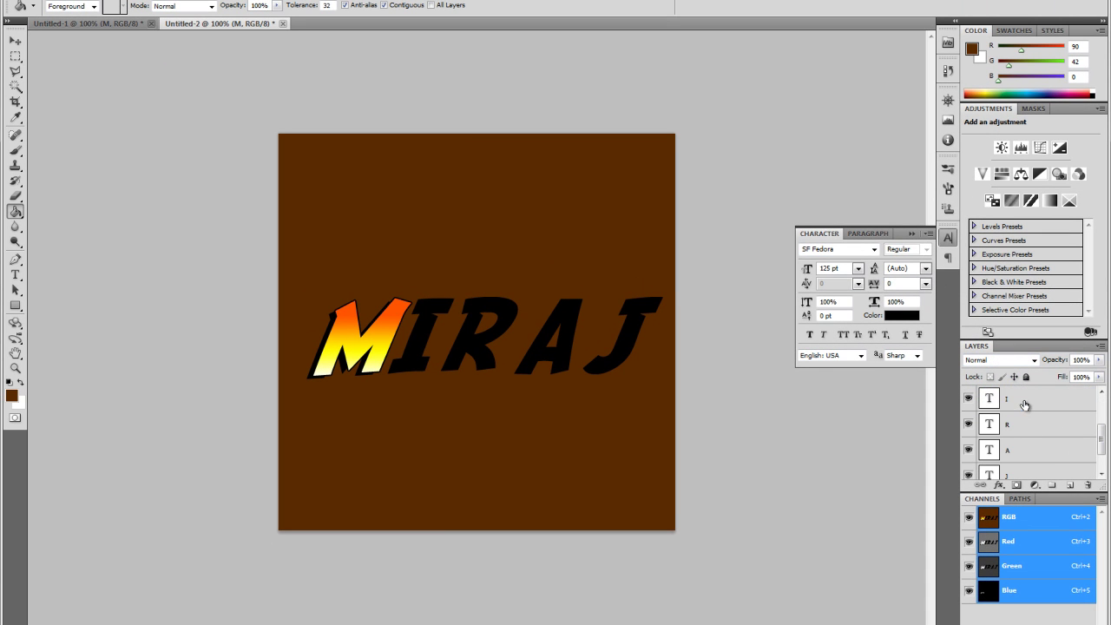
{"action": "left_click", "coordinate": [1026, 404]}
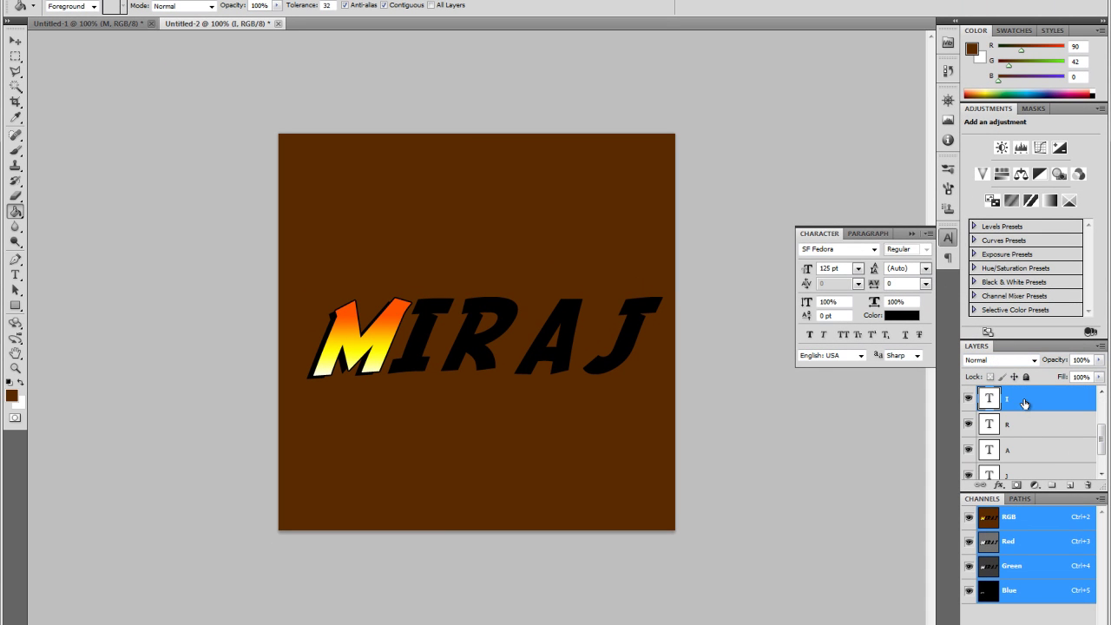
{"action": "left_click", "coordinate": [1023, 473], "text": "shift"}
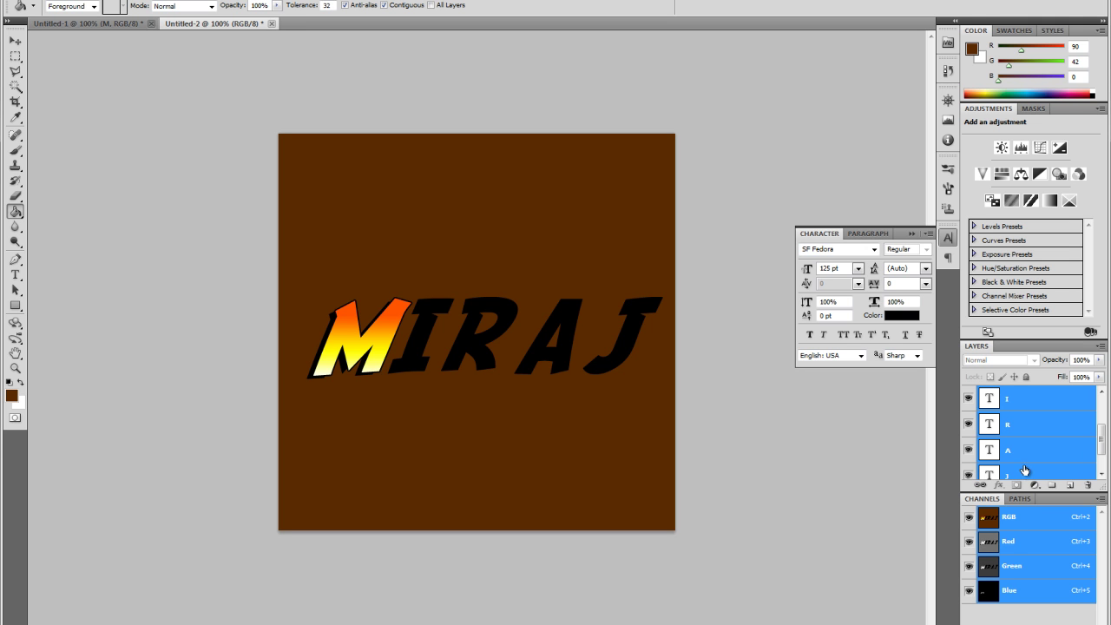
{"action": "right_click", "coordinate": [1033, 441]}
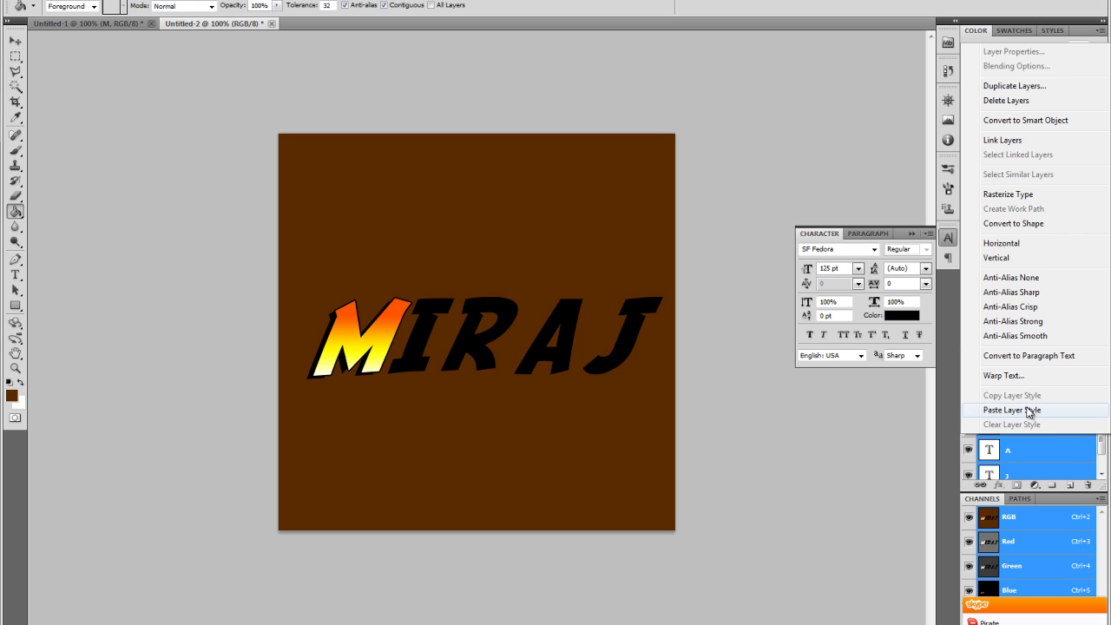
{"action": "left_click", "coordinate": [1029, 409]}
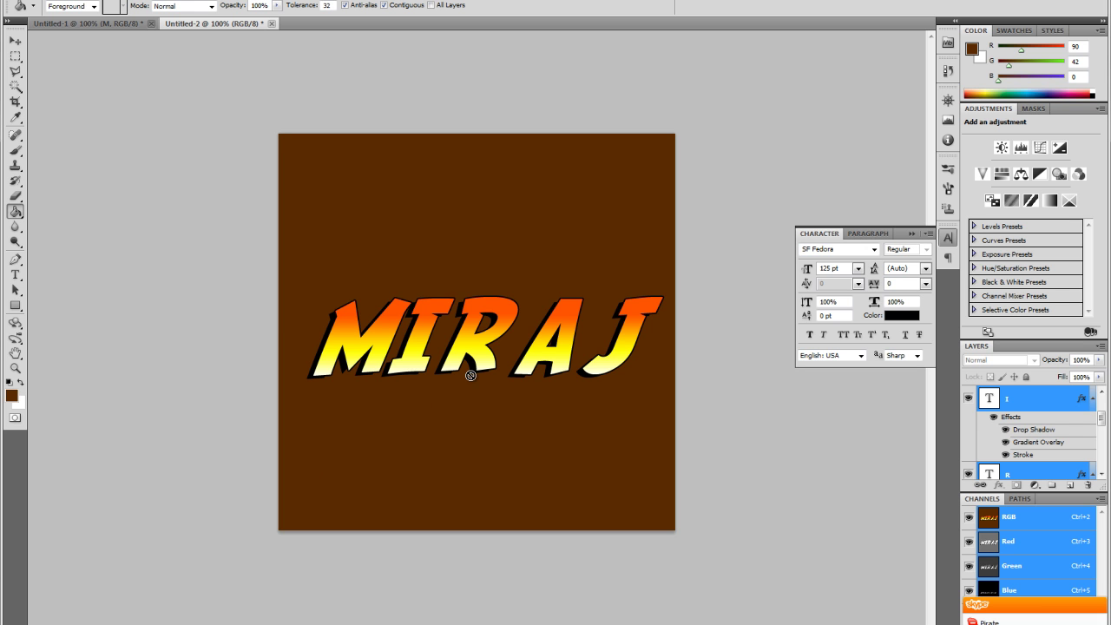
{"action": "scroll", "coordinate": [1025, 431], "scroll_direction": "up", "scroll_amount": 1}
{"action": "left_click", "coordinate": [1020, 477]}
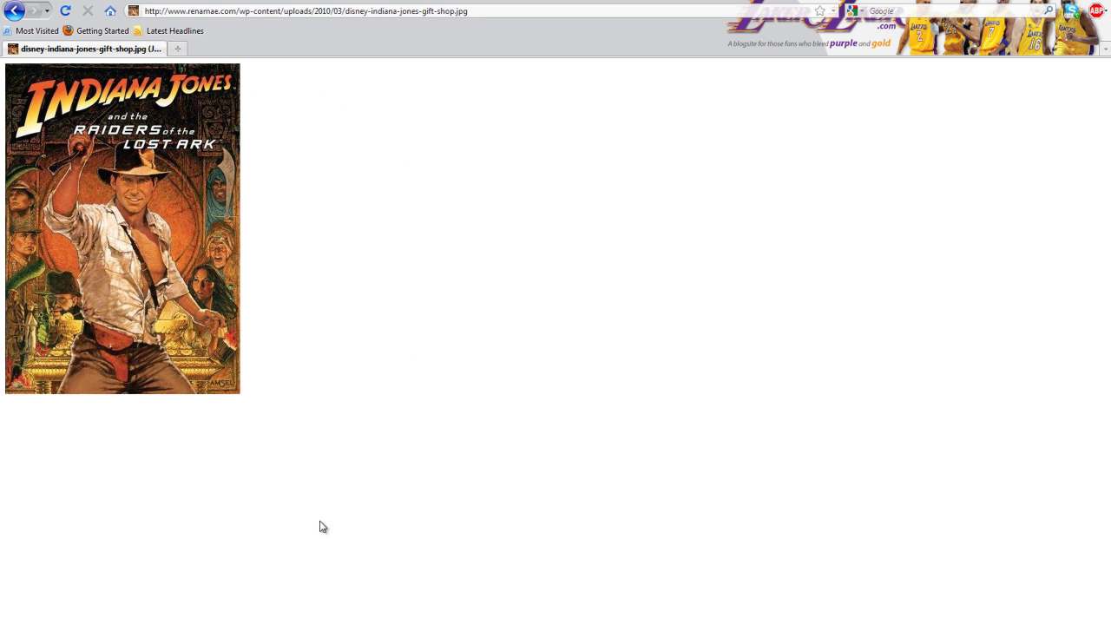
{"action": "key", "text": "alt+Tab"}
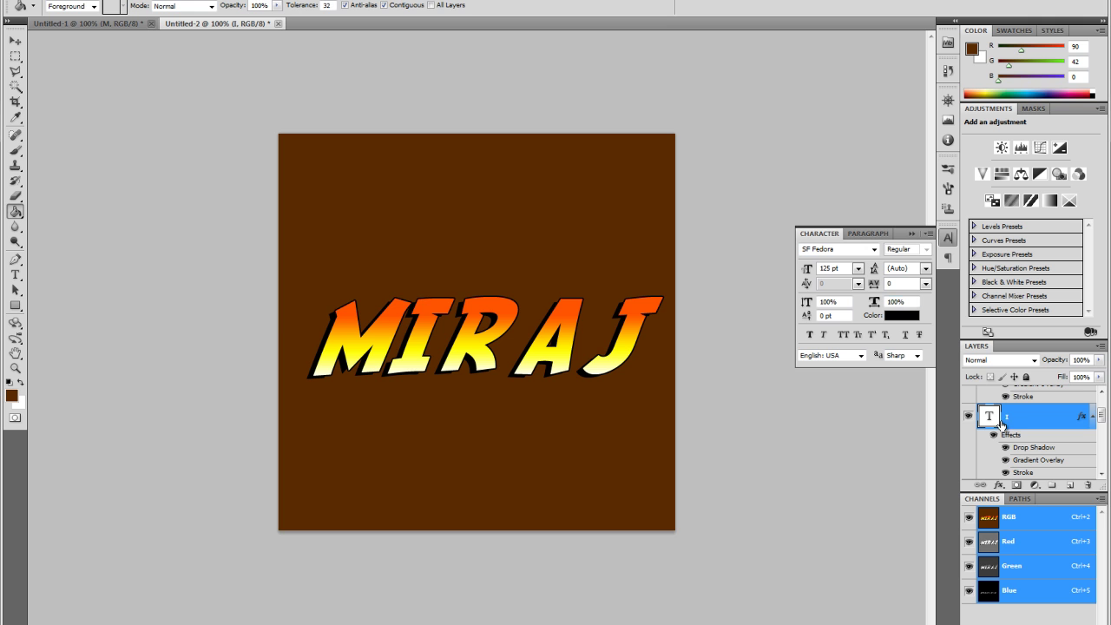
Step: Resize the I to 100 pt and nudge it into position
{"action": "double_click", "coordinate": [990, 417]}
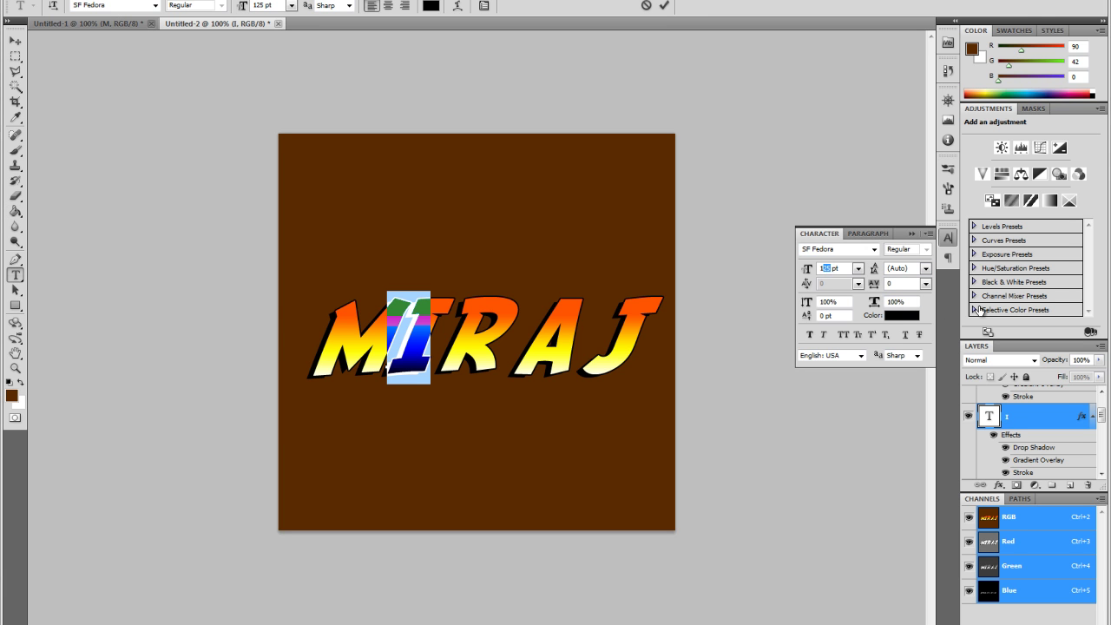
{"action": "type", "text": "100"}
{"action": "key", "text": "Return"}
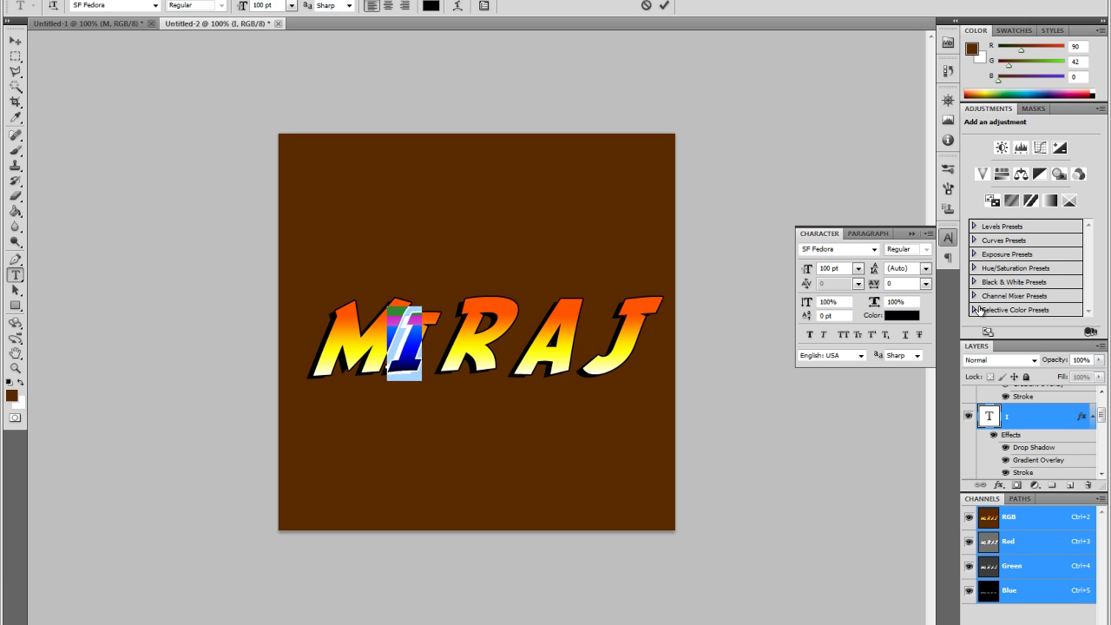
{"action": "left_click", "coordinate": [16, 42]}
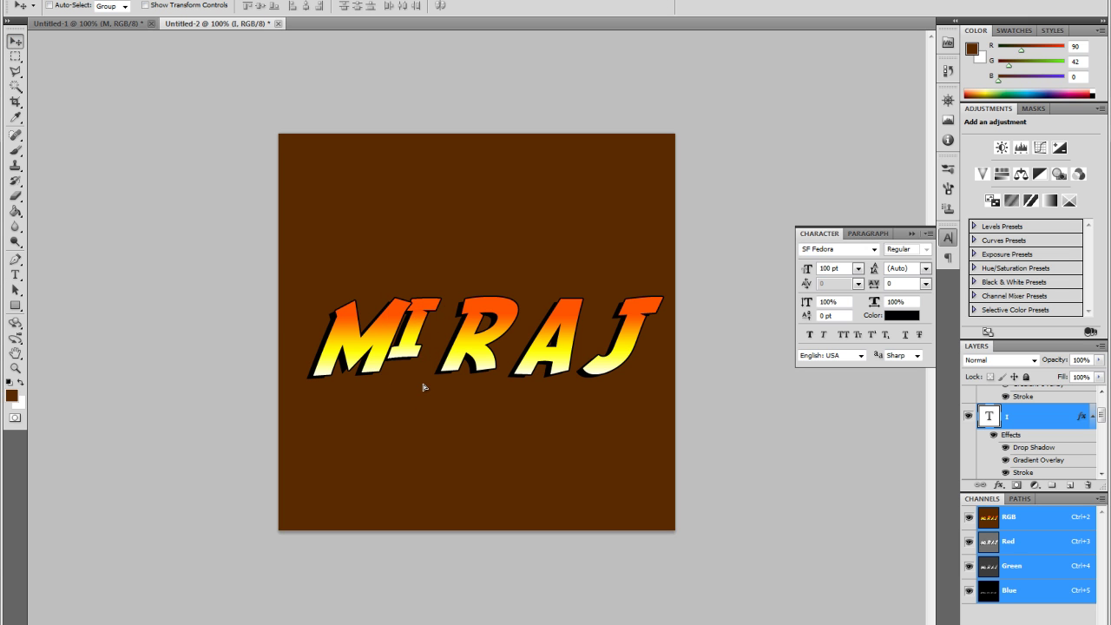
{"action": "left_click_drag", "start_coordinate": [423, 392], "coordinate": [422, 392]}
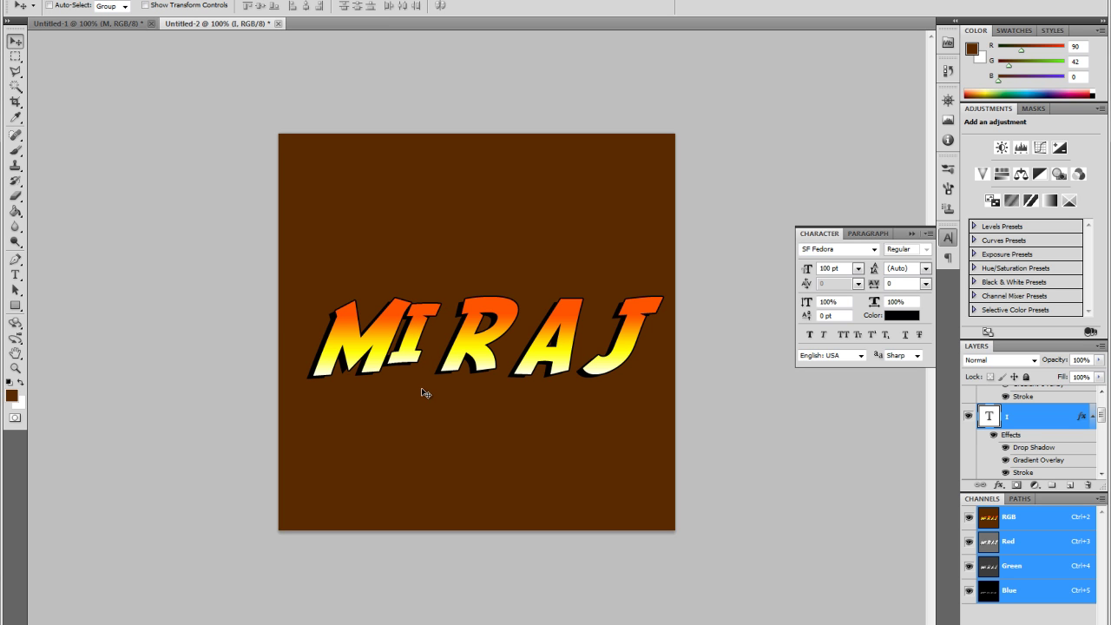
Step: Resize the R to 90 pt and move it up beside MI
{"action": "scroll", "coordinate": [994, 447], "scroll_direction": "down", "scroll_amount": 2}
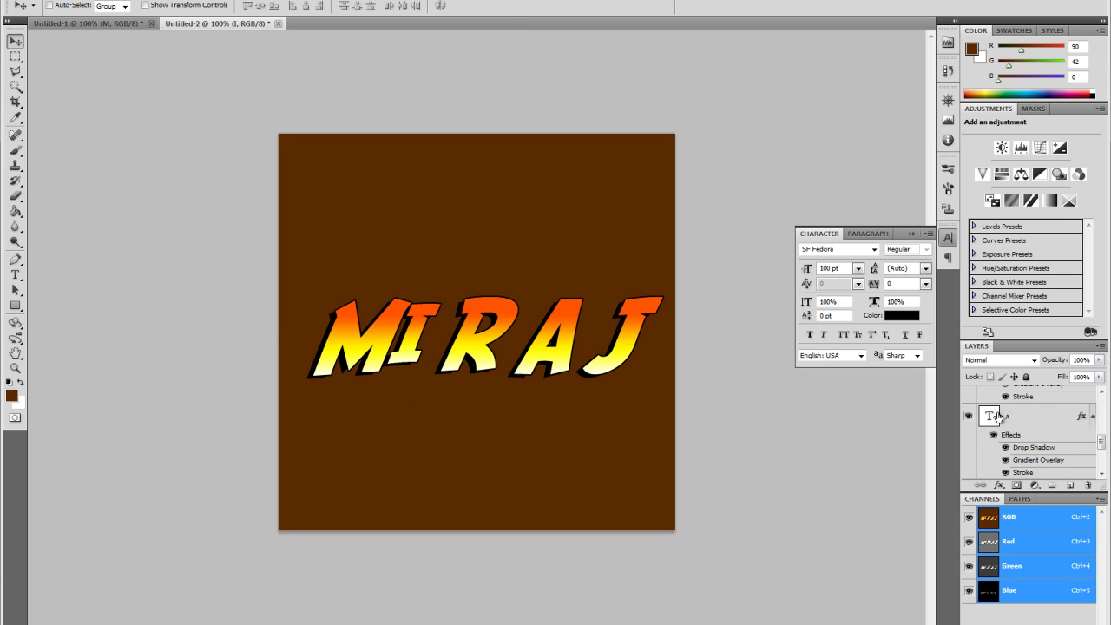
{"action": "double_click", "coordinate": [998, 418]}
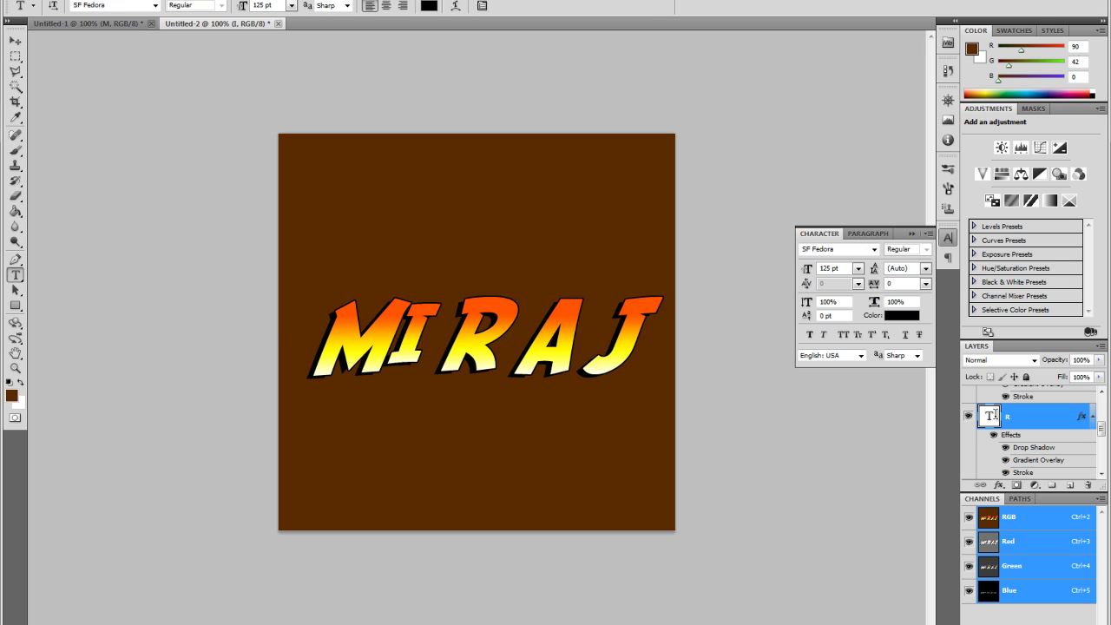
{"action": "double_click", "coordinate": [831, 268]}
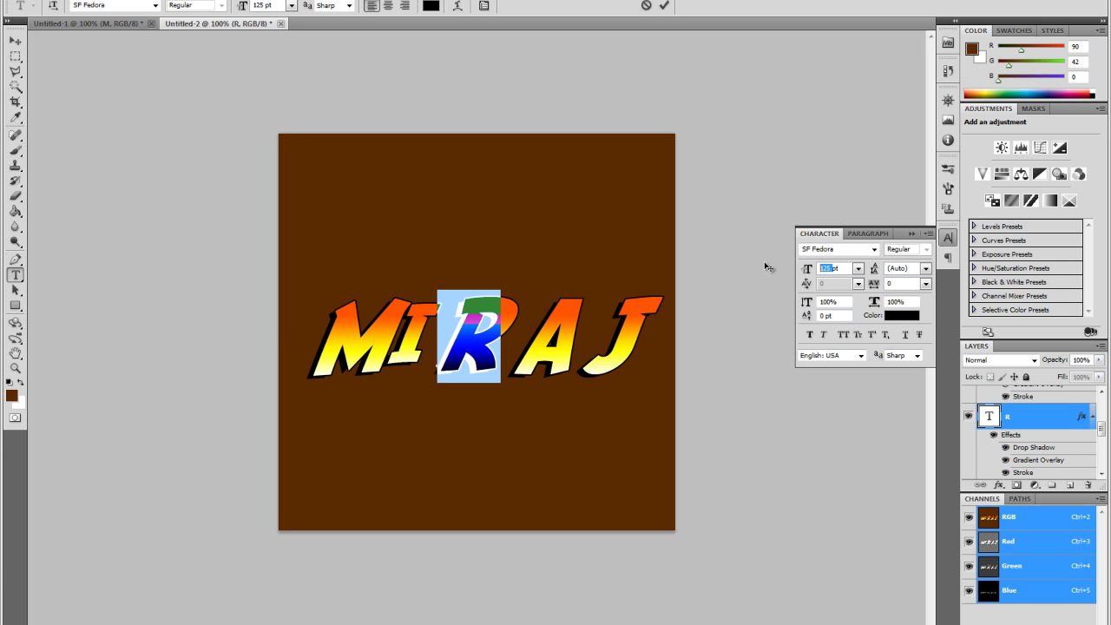
{"action": "type", "text": "90"}
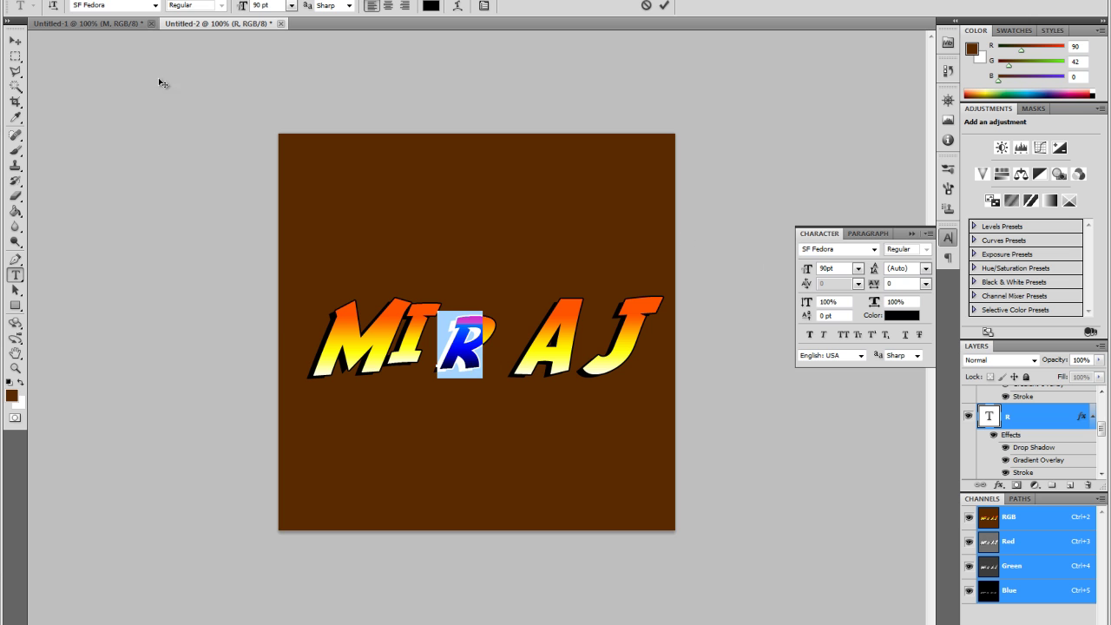
{"action": "left_click", "coordinate": [16, 41]}
{"action": "left_click_drag", "start_coordinate": [453, 364], "coordinate": [445, 347]}
{"action": "left_click_drag", "start_coordinate": [233, 224], "coordinate": [236, 213]}
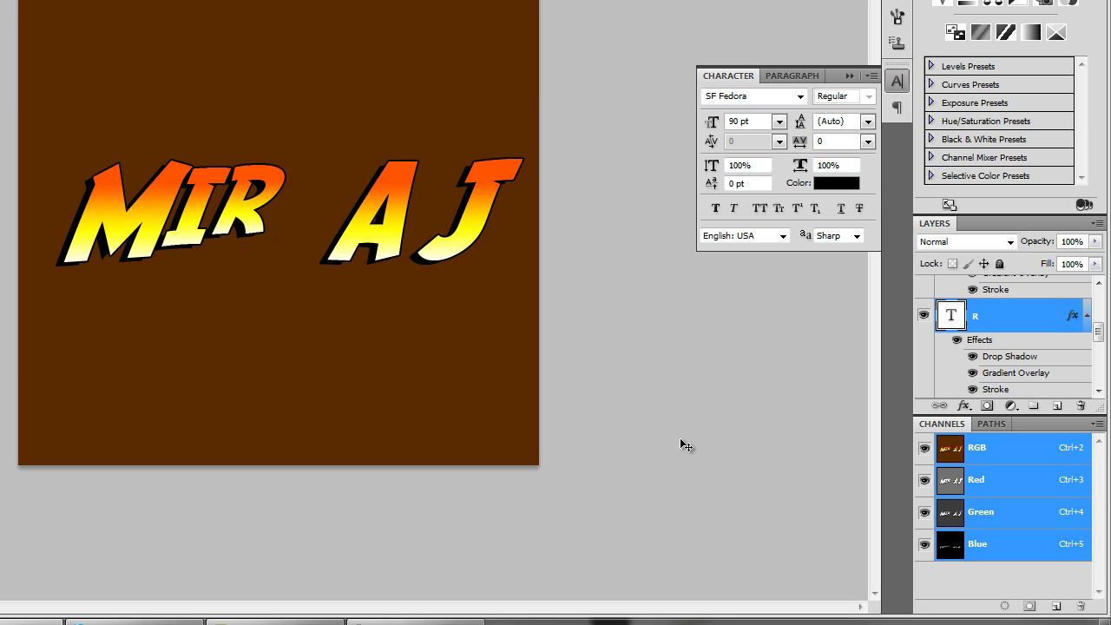
{"action": "mouse_move", "coordinate": [306, 217]}
{"action": "left_mouse_down"}
{"action": "mouse_move", "coordinate": [297, 179]}
{"action": "mouse_move", "coordinate": [295, 225]}
{"action": "left_mouse_up"}
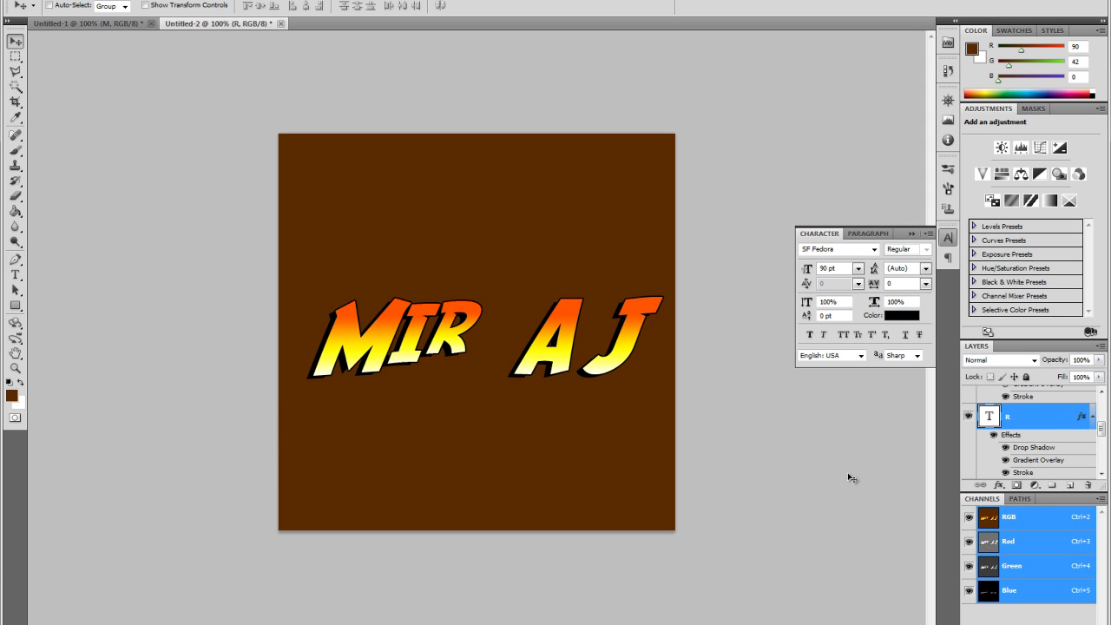
Step: Resize the A to 80 pt, move it beside MIR and reorder its layer
{"action": "left_click", "coordinate": [1039, 344]}
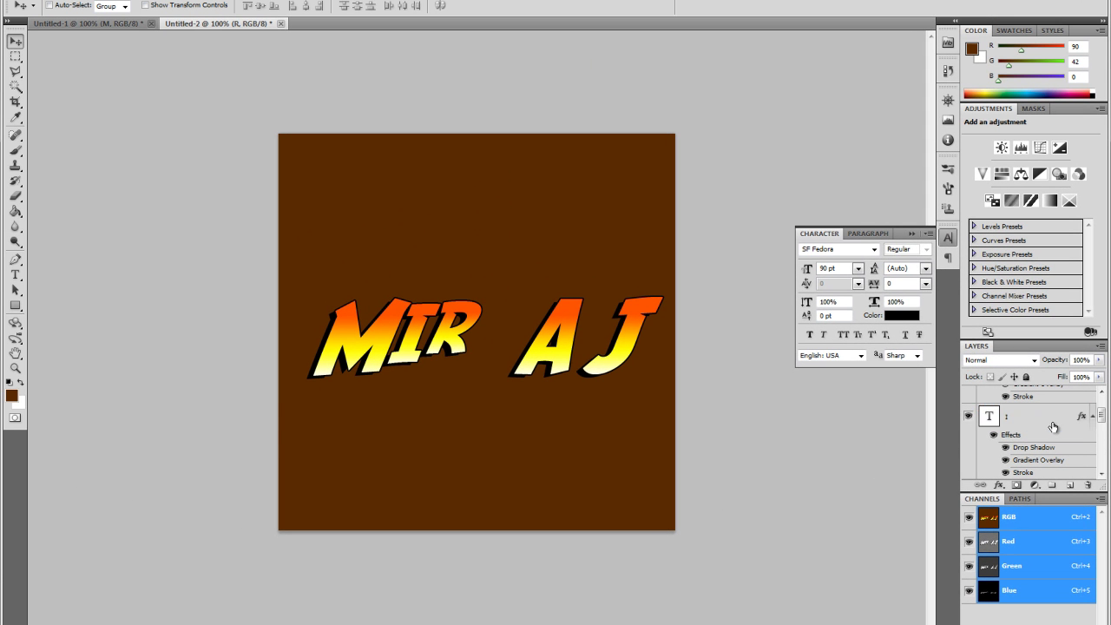
{"action": "left_click", "coordinate": [989, 417]}
{"action": "double_click", "coordinate": [988, 418]}
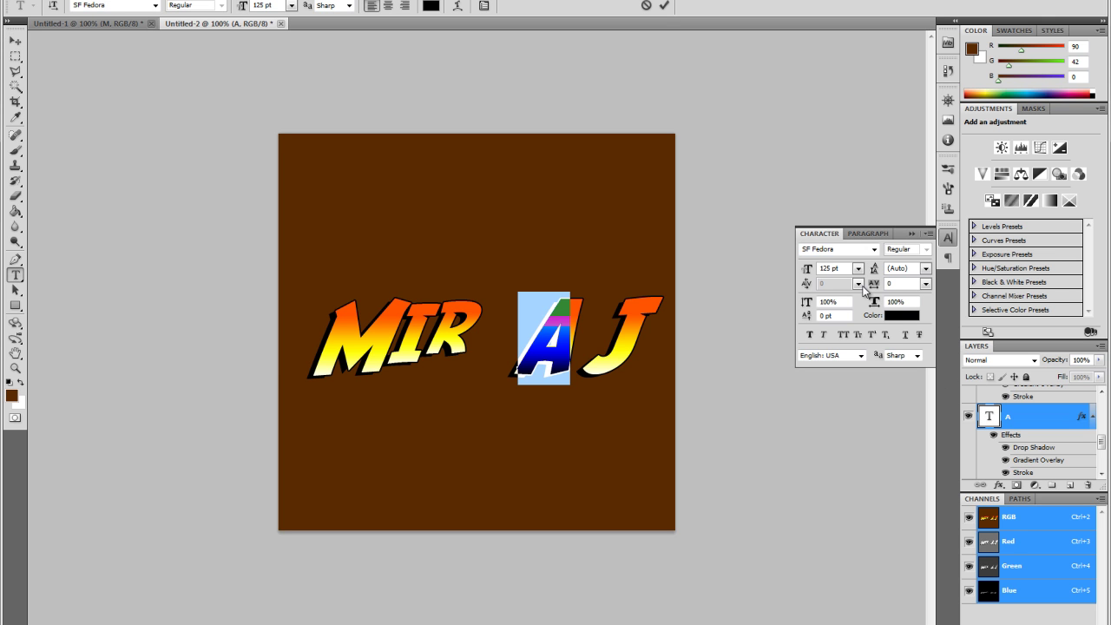
{"action": "left_click_drag", "start_coordinate": [829, 268], "coordinate": [816, 269]}
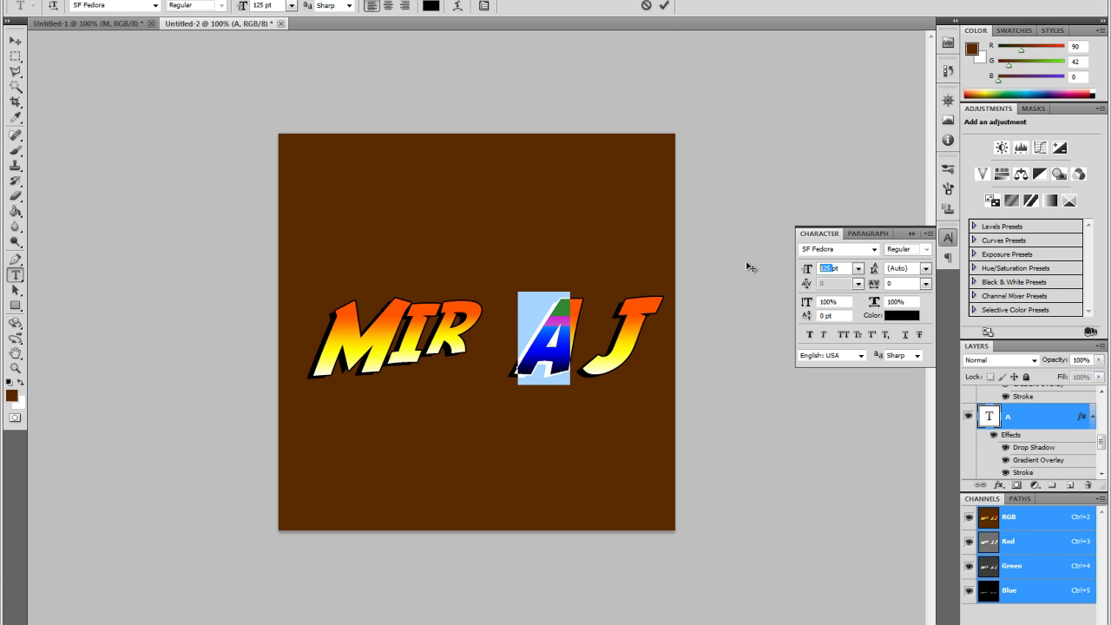
{"action": "type", "text": "80"}
{"action": "left_click", "coordinate": [15, 41]}
{"action": "left_click_drag", "start_coordinate": [525, 375], "coordinate": [481, 358]}
{"action": "mouse_move", "coordinate": [1028, 418]}
{"action": "left_mouse_down"}
{"action": "mouse_move", "coordinate": [1036, 456]}
{"action": "mouse_move", "coordinate": [1026, 465]}
{"action": "mouse_move", "coordinate": [1028, 420]}
{"action": "left_mouse_up"}
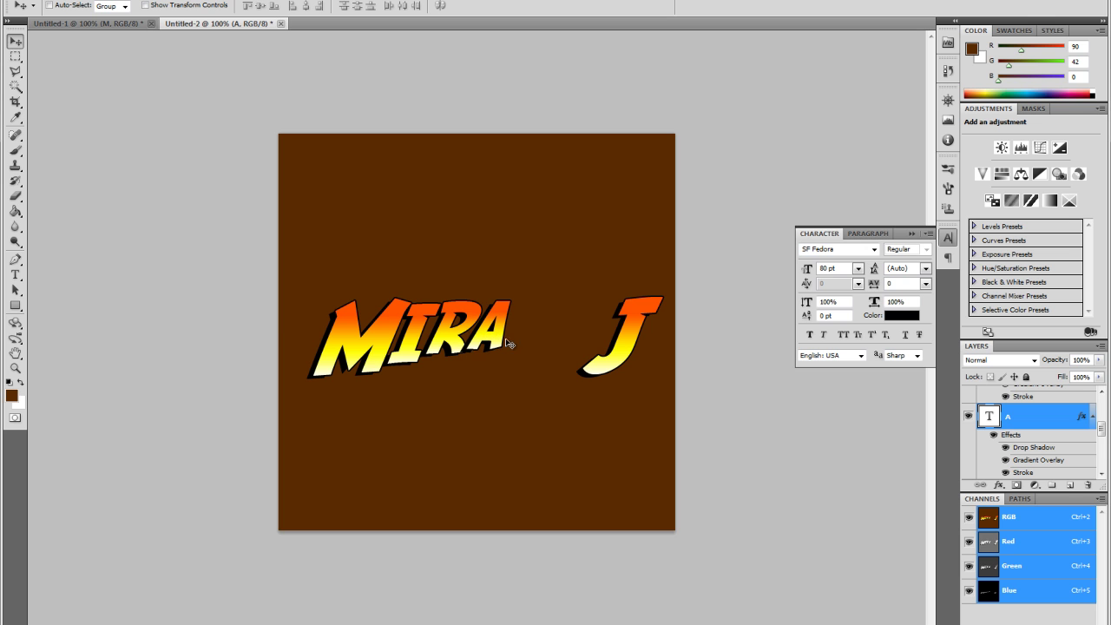
Step: Reselect the A layer and shift the A slightly right and down with small nudges
{"action": "scroll", "coordinate": [1048, 439], "scroll_direction": "down", "scroll_amount": 2}
{"action": "left_click", "coordinate": [1025, 425]}
{"action": "double_click", "coordinate": [982, 499]}
{"action": "scroll", "coordinate": [1032, 473], "scroll_direction": "up", "scroll_amount": 1}
{"action": "left_click", "coordinate": [1015, 453]}
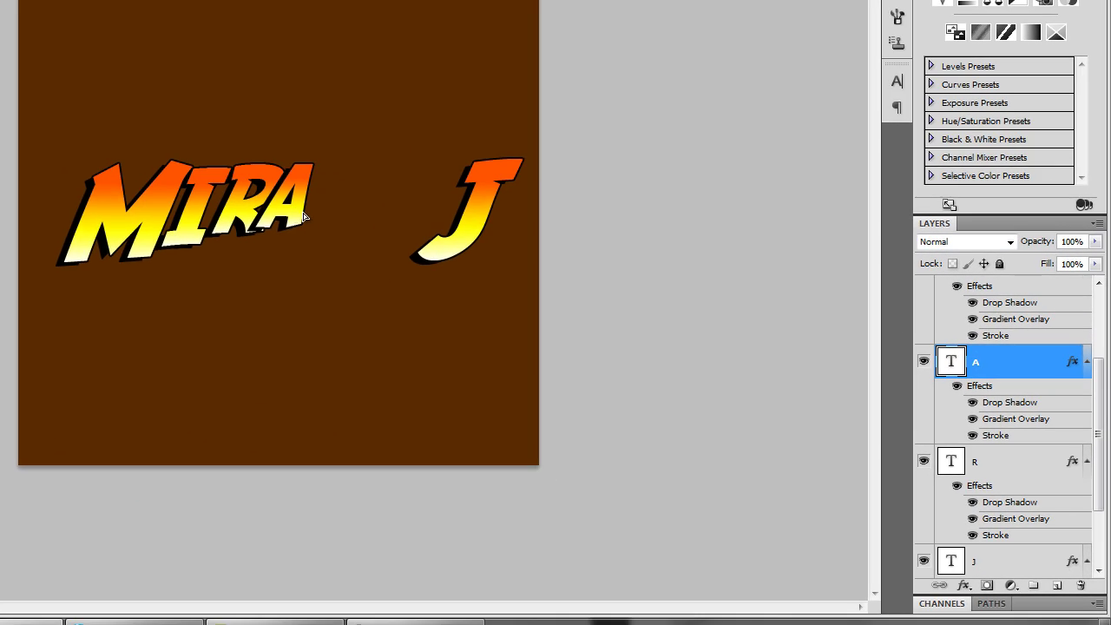
{"action": "left_click_drag", "start_coordinate": [304, 215], "coordinate": [306, 220]}
{"action": "key", "text": "Right"}
{"action": "key", "text": "Right"}
{"action": "key", "text": "Right"}
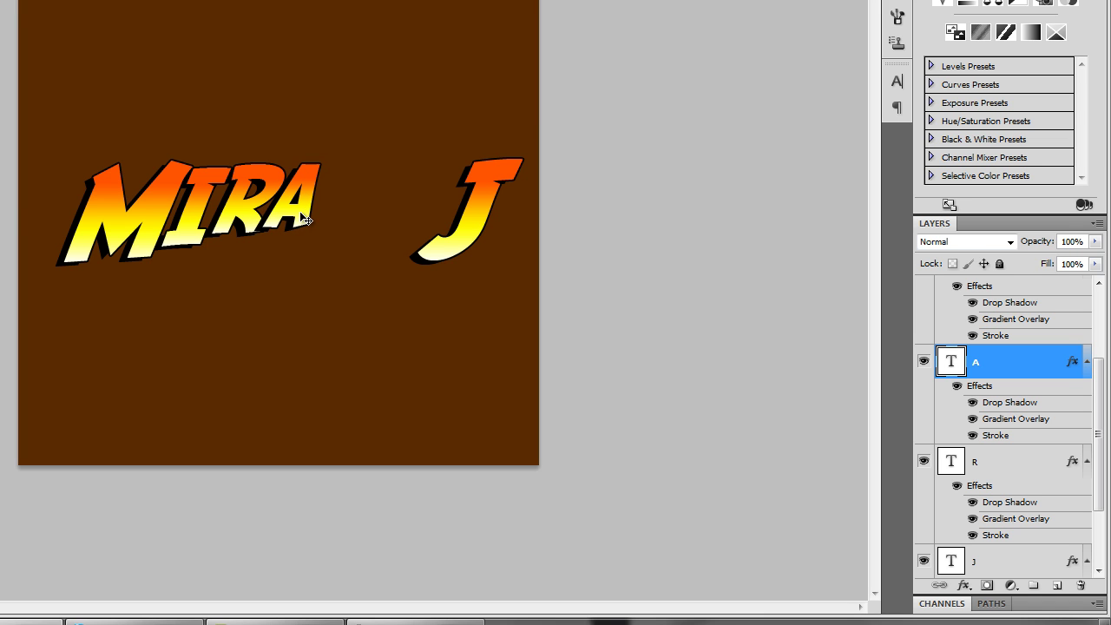
{"action": "key", "text": "Left"}
{"action": "key", "text": "Left"}
{"action": "key", "text": "Left"}
{"action": "key", "text": "Left"}
{"action": "key", "text": "Left"}
Step: Reduce the A to 75 pt and shift it slightly right after the R
{"action": "left_click", "coordinate": [896, 80]}
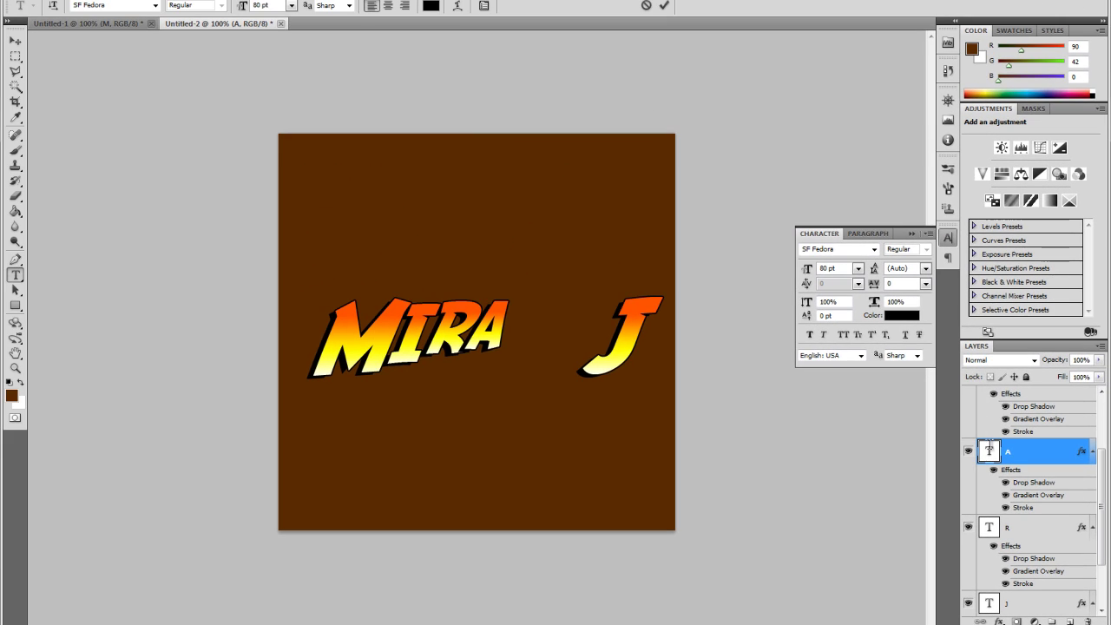
{"action": "double_click", "coordinate": [980, 426]}
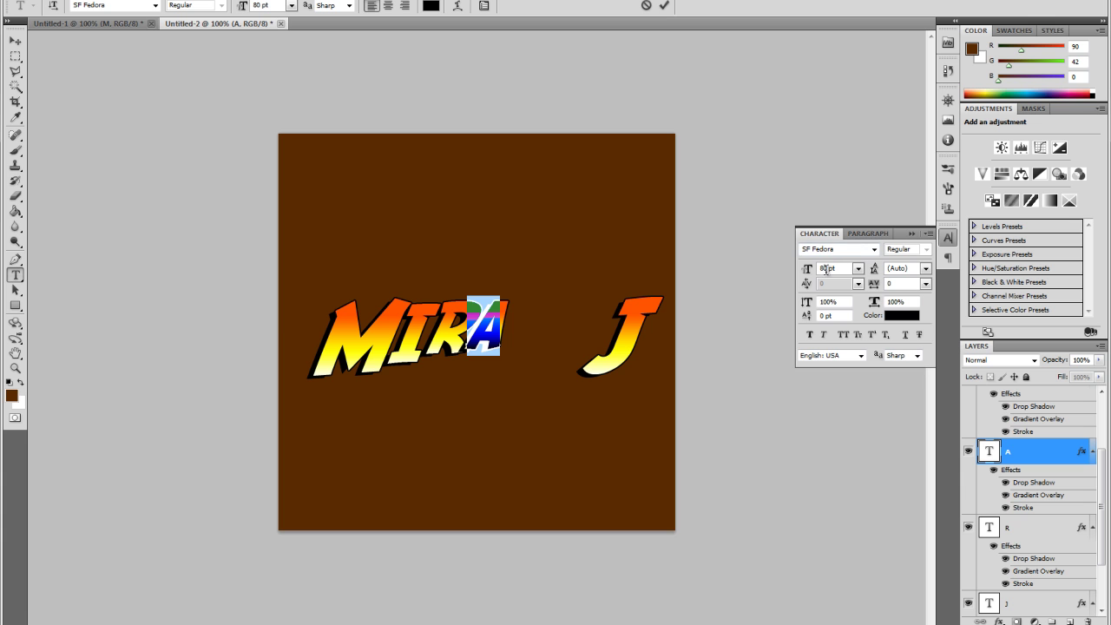
{"action": "double_click", "coordinate": [825, 269]}
{"action": "type", "text": "75"}
{"action": "key", "text": "Return"}
{"action": "left_click", "coordinate": [16, 41]}
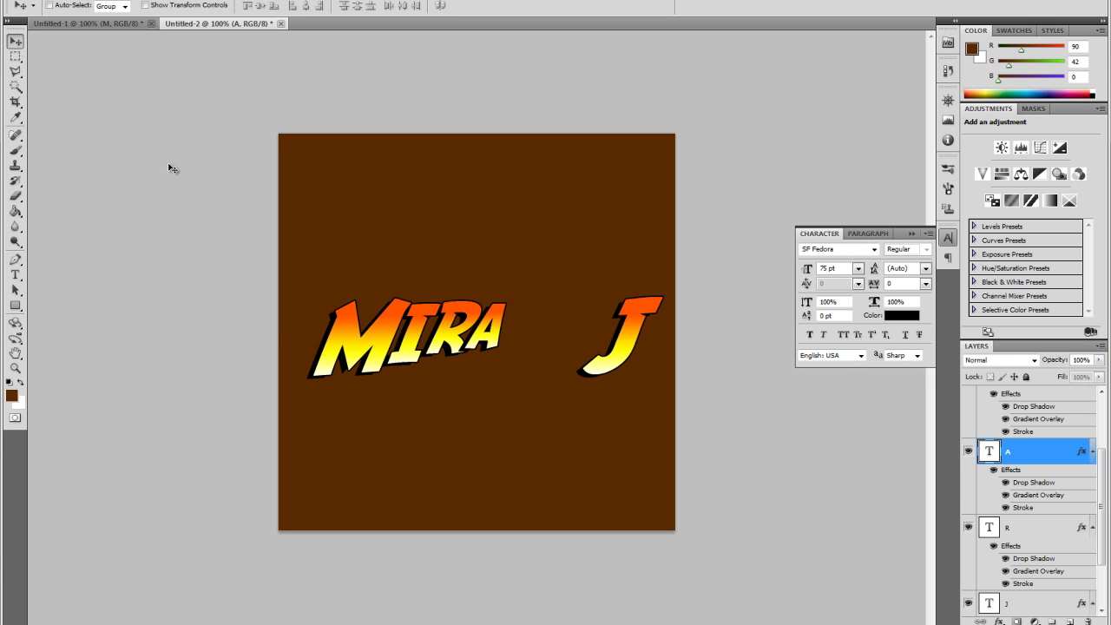
{"action": "left_click_drag", "start_coordinate": [486, 339], "coordinate": [489, 340]}
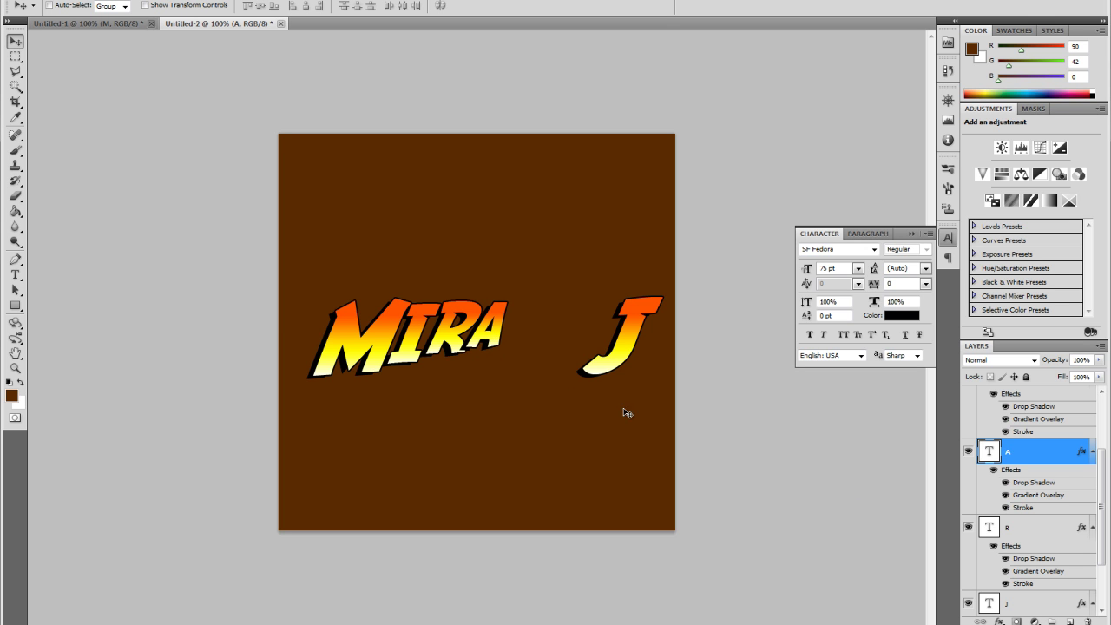
{"action": "scroll", "coordinate": [1007, 520], "scroll_direction": "down", "scroll_amount": 2}
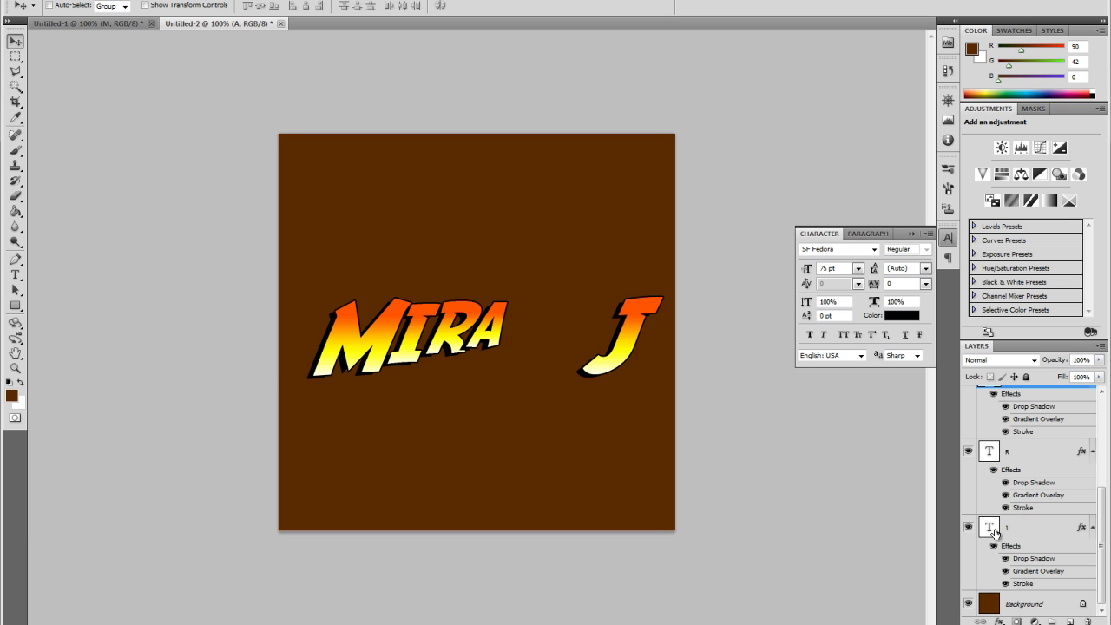
Step: Resize the J to 60 pt and move it next to MIRA
{"action": "double_click", "coordinate": [989, 526]}
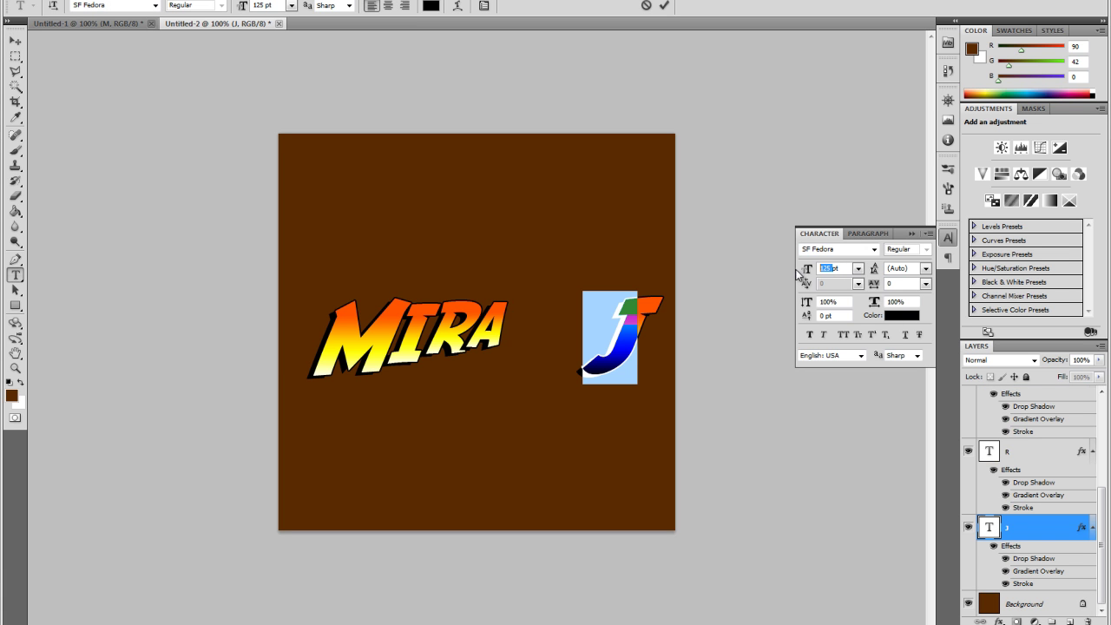
{"action": "type", "text": "60"}
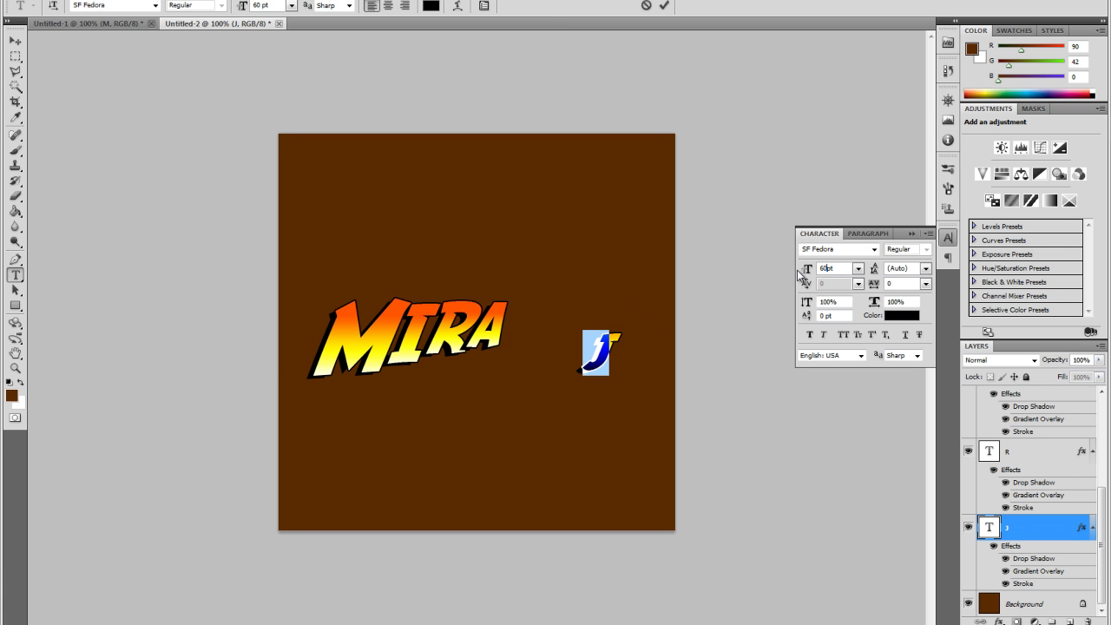
{"action": "left_click", "coordinate": [16, 39]}
{"action": "left_click_drag", "start_coordinate": [595, 353], "coordinate": [516, 321]}
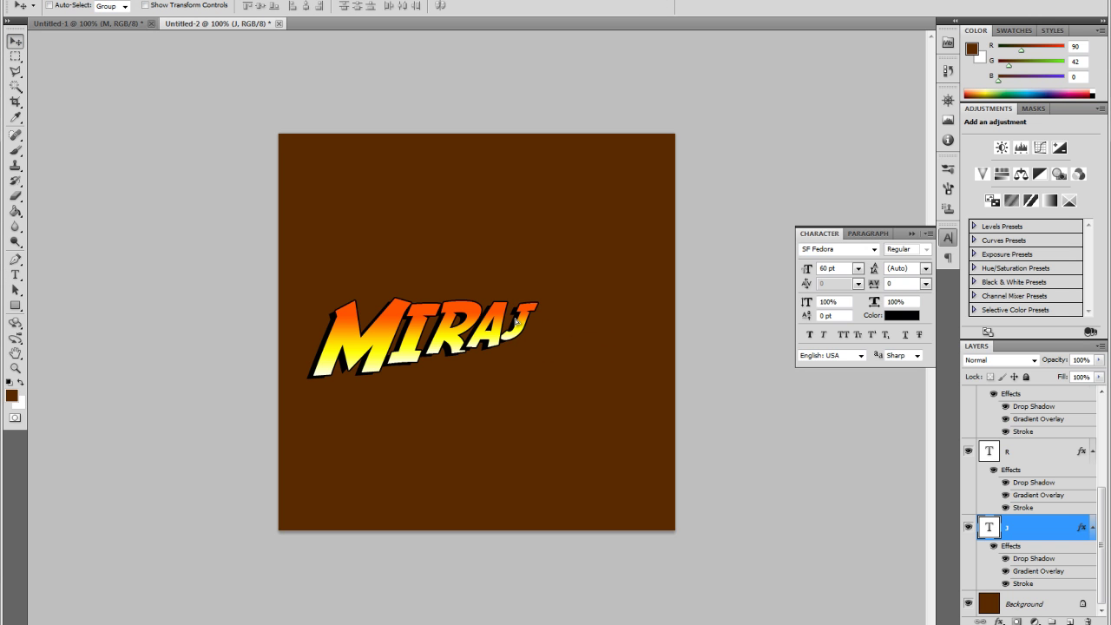
Step: Adjust the J layer's stacking order and nudge the J into place after the A
{"action": "left_click_drag", "start_coordinate": [1033, 528], "coordinate": [1009, 473]}
{"action": "left_click_drag", "start_coordinate": [524, 331], "coordinate": [522, 329]}
{"action": "left_click_drag", "start_coordinate": [1018, 473], "coordinate": [1026, 587]}
{"action": "left_click_drag", "start_coordinate": [523, 323], "coordinate": [523, 324]}
{"action": "key", "text": "Up"}
{"action": "key", "text": "Right"}
{"action": "key", "text": "Up"}
{"action": "key", "text": "Down"}
Step: Test the I's spacing with arrow nudges, leaving it at its original spot
{"action": "scroll", "coordinate": [1032, 494], "scroll_direction": "up", "scroll_amount": 3}
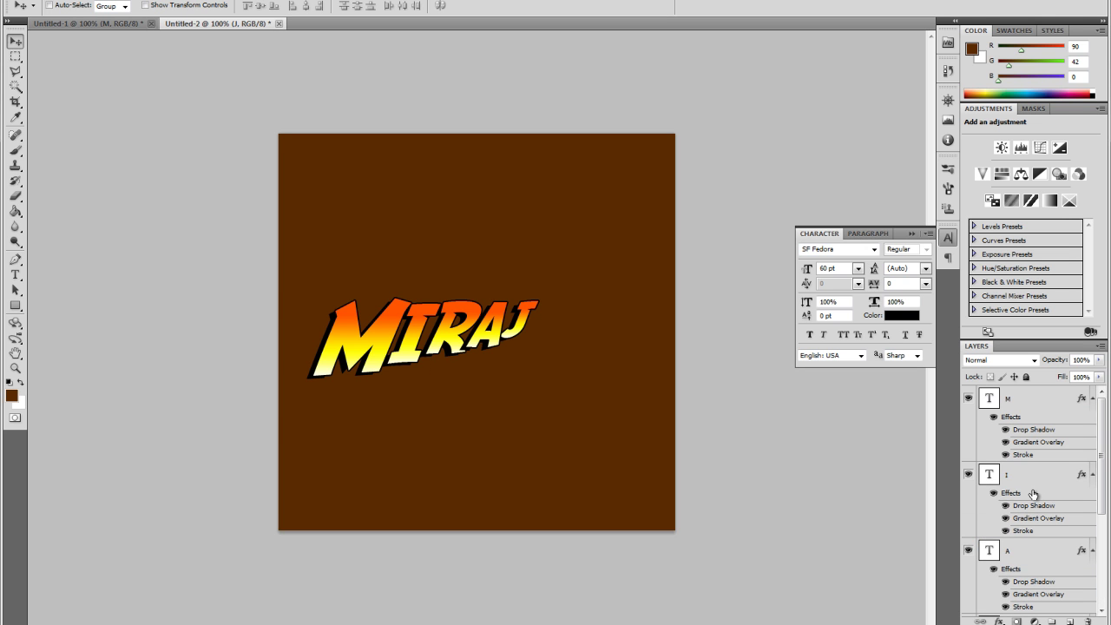
{"action": "left_click", "coordinate": [1033, 479]}
{"action": "key", "text": "Up"}
{"action": "key", "text": "Down"}
{"action": "key", "text": "Up"}
{"action": "key", "text": "Down"}
{"action": "key", "text": "Up"}
{"action": "key", "text": "Down"}
{"action": "key", "text": "Right"}
{"action": "key", "text": "Left"}
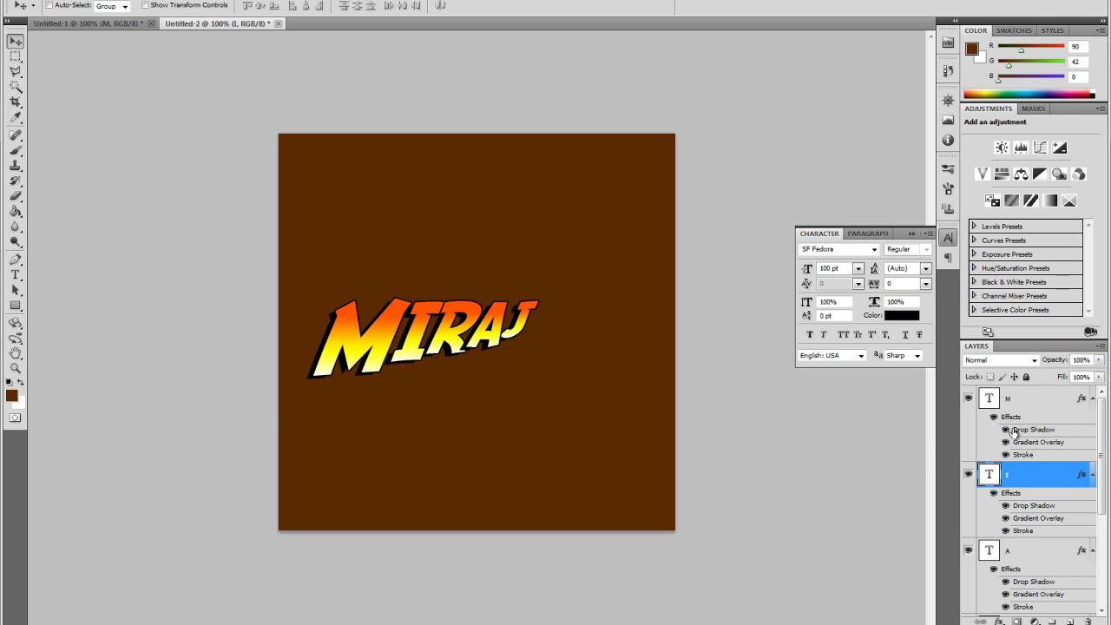
Step: Move A, R and J right together, nudge the J, then shift the whole MIRAJ word right
{"action": "left_click", "coordinate": [1013, 548]}
{"action": "scroll", "coordinate": [1041, 555], "scroll_direction": "down", "scroll_amount": 4}
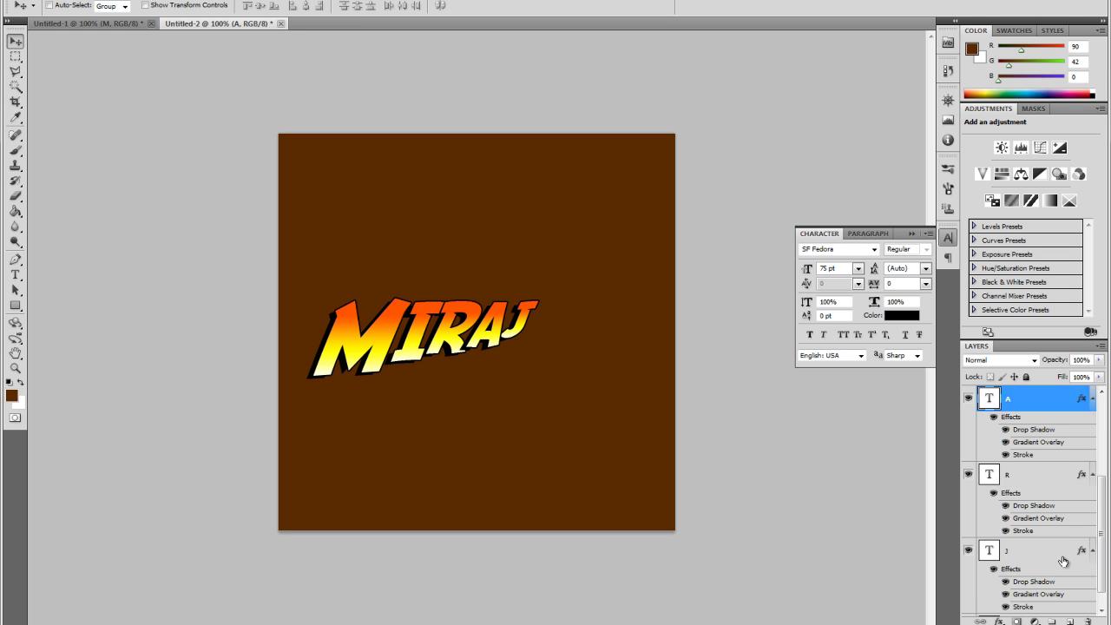
{"action": "left_click", "coordinate": [1036, 529], "text": "shift"}
{"action": "left_click_drag", "start_coordinate": [506, 337], "coordinate": [515, 334]}
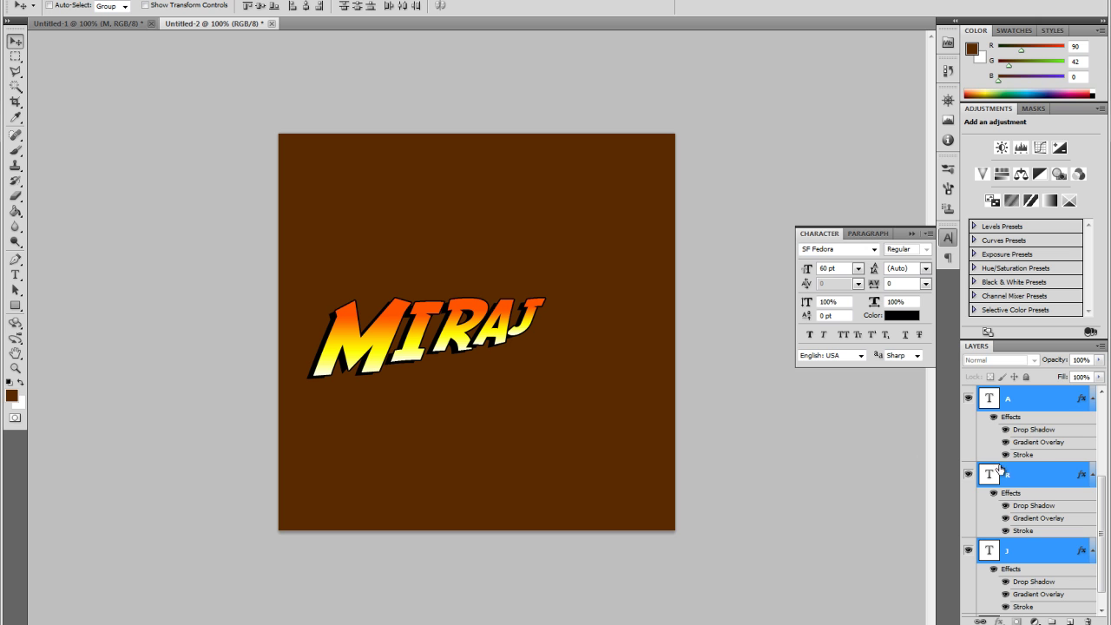
{"action": "left_click", "coordinate": [1029, 551]}
{"action": "key", "text": "Right"}
{"action": "key", "text": "Right"}
{"action": "key", "text": "Right"}
{"action": "key", "text": "Left"}
{"action": "key", "text": "Left"}
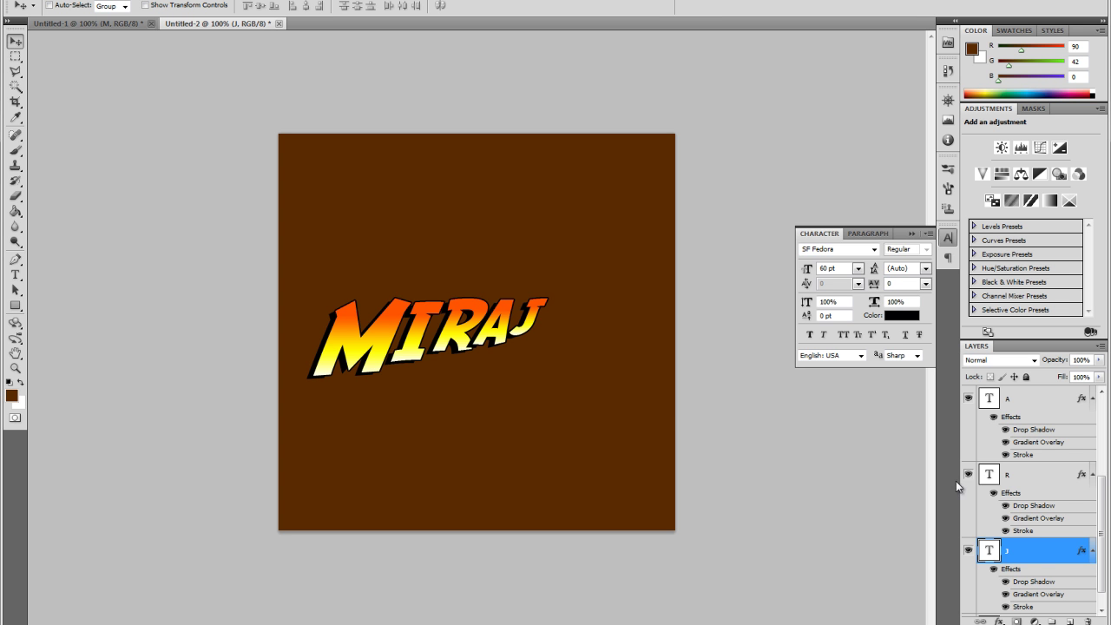
{"action": "key", "text": "ctrl+alt+a"}
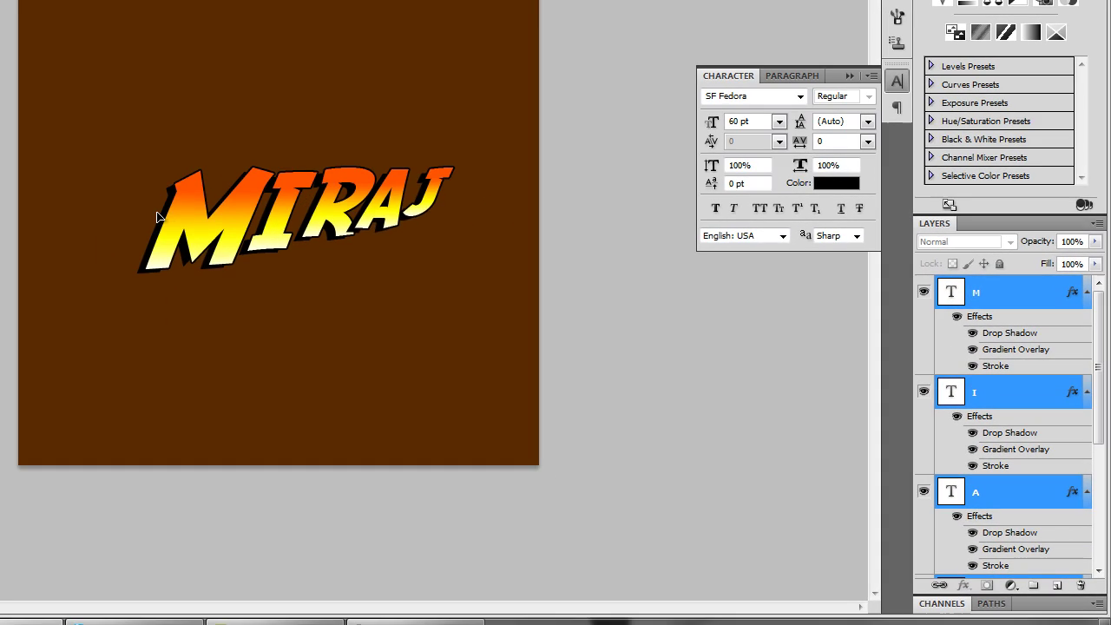
{"action": "key", "text": "shift+Right"}
{"action": "key", "text": "shift+Right"}
{"action": "key", "text": "shift+Right"}
{"action": "key", "text": "shift+Right"}
{"action": "key", "text": "shift+Right"}
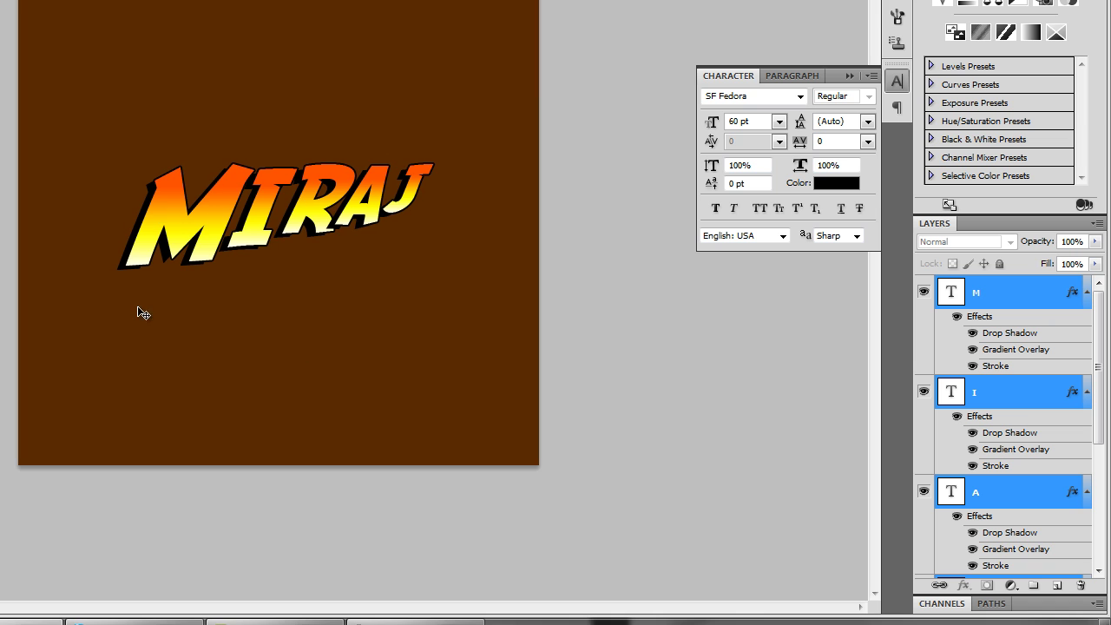